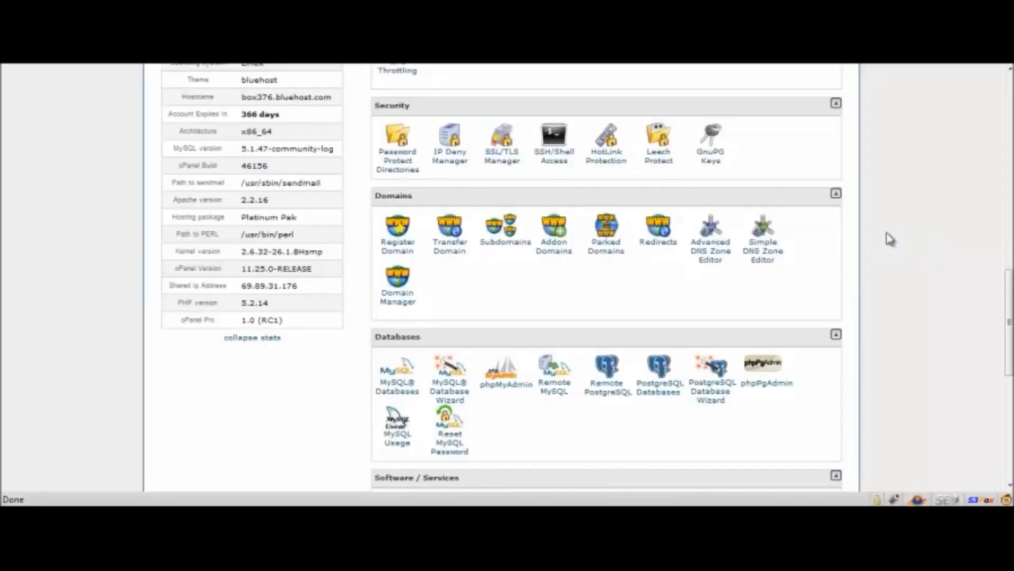
Open the WordPress installer from the Software / Services section and start installing a brand new version.
scroll(886, 200, "down", 3)
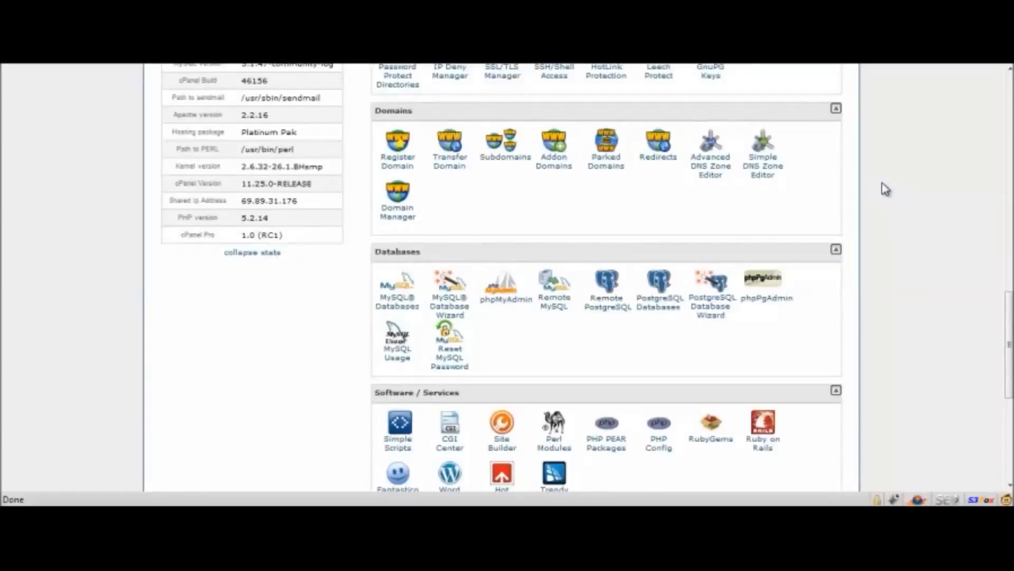
scroll(886, 189, "down", 7)
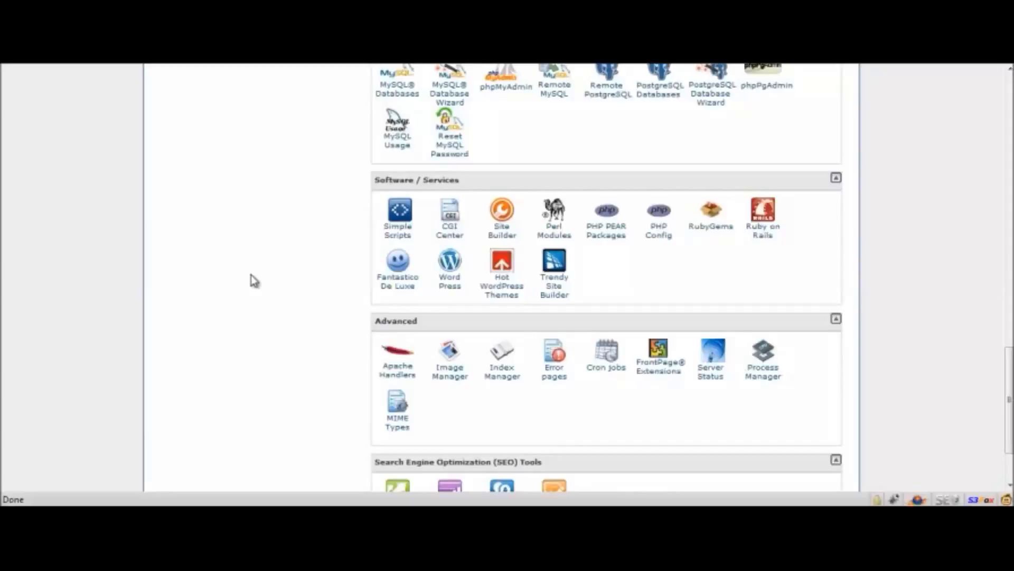
left_click(455, 289)
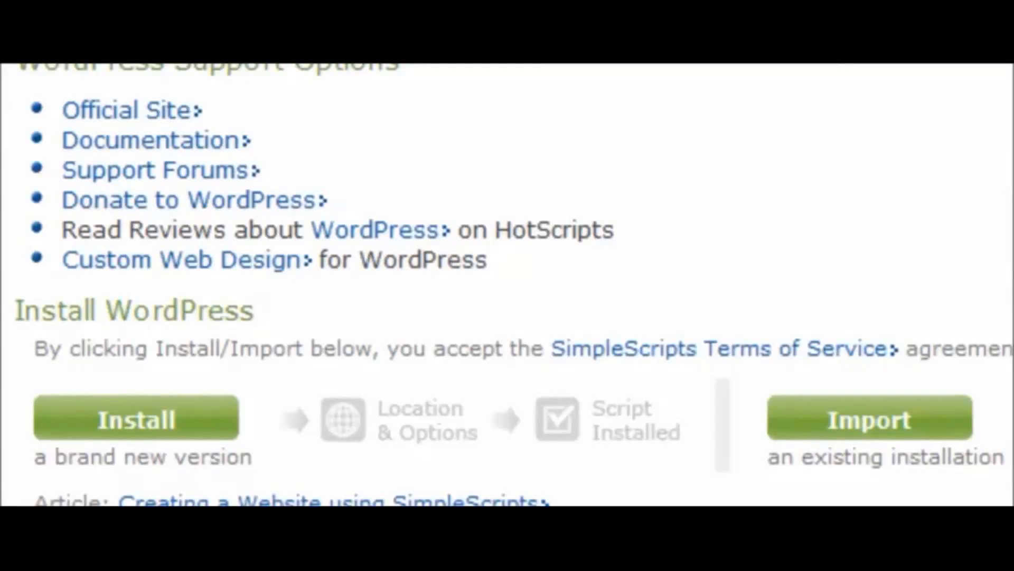
left_click(161, 422)
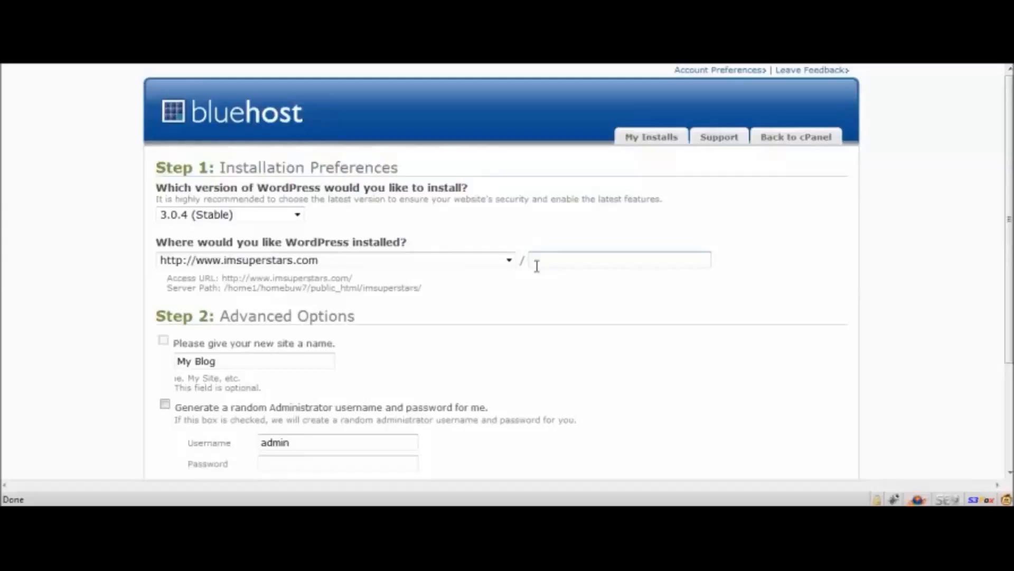
left_click(271, 217)
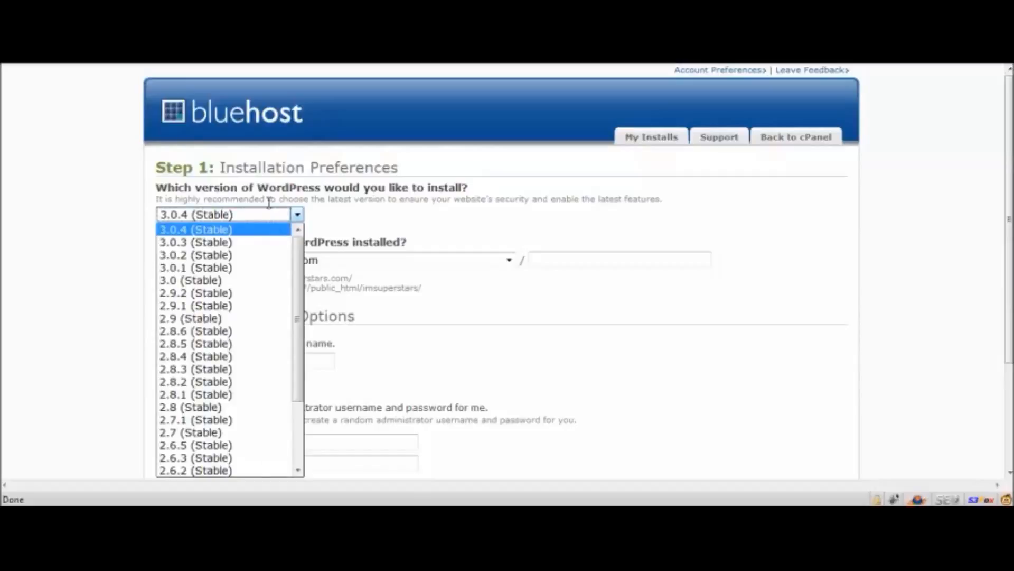
left_click(255, 231)
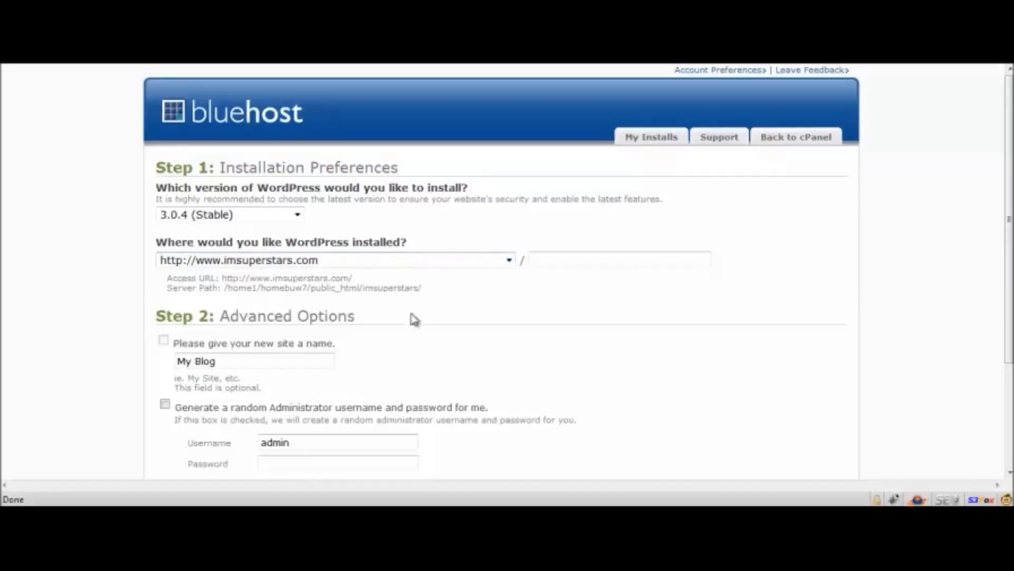
left_click(562, 263)
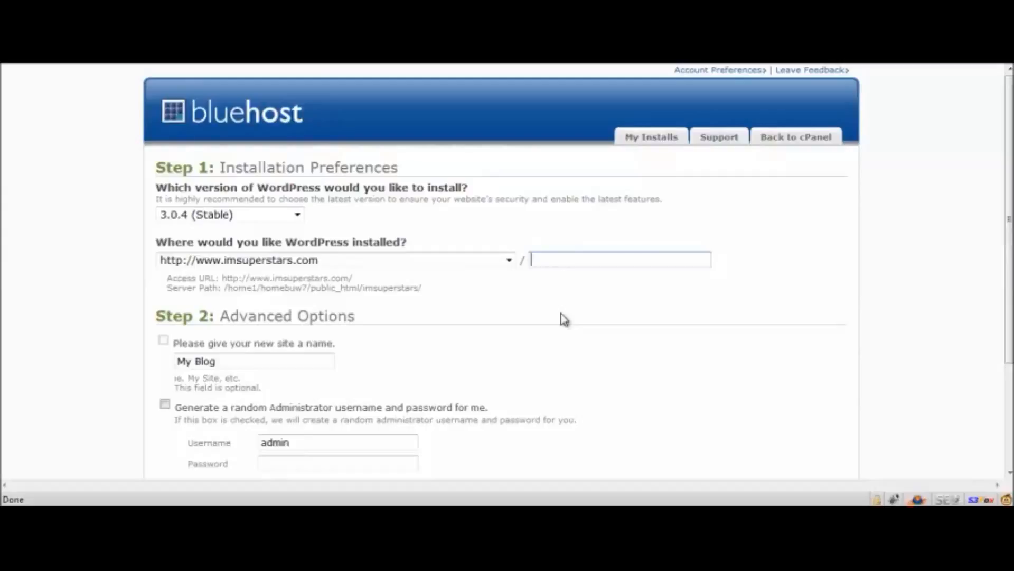
left_click(524, 289)
left_click(615, 261)
type("snipersite")
left_click(622, 338)
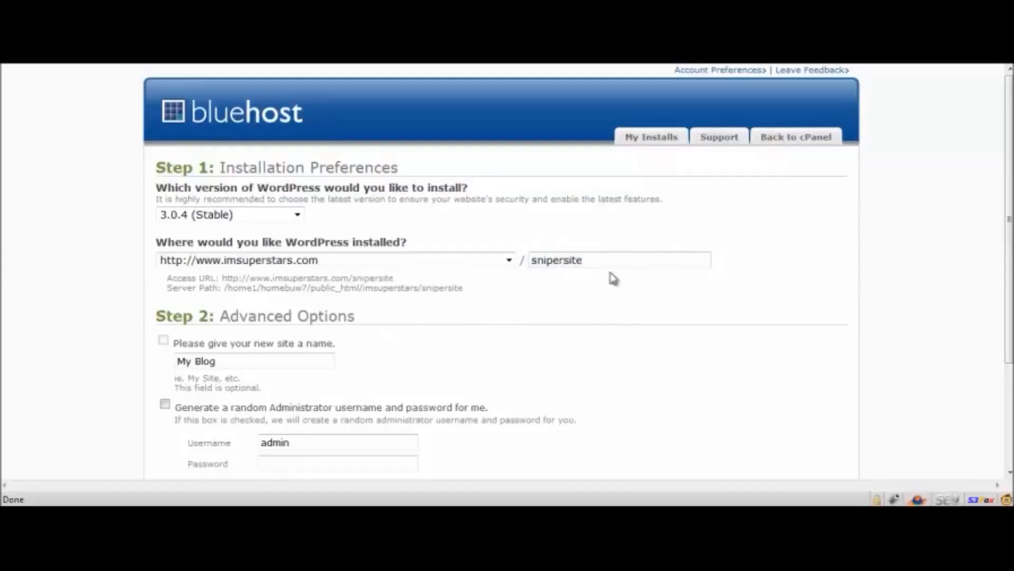
left_click_drag(588, 262, 534, 263)
left_click(527, 296)
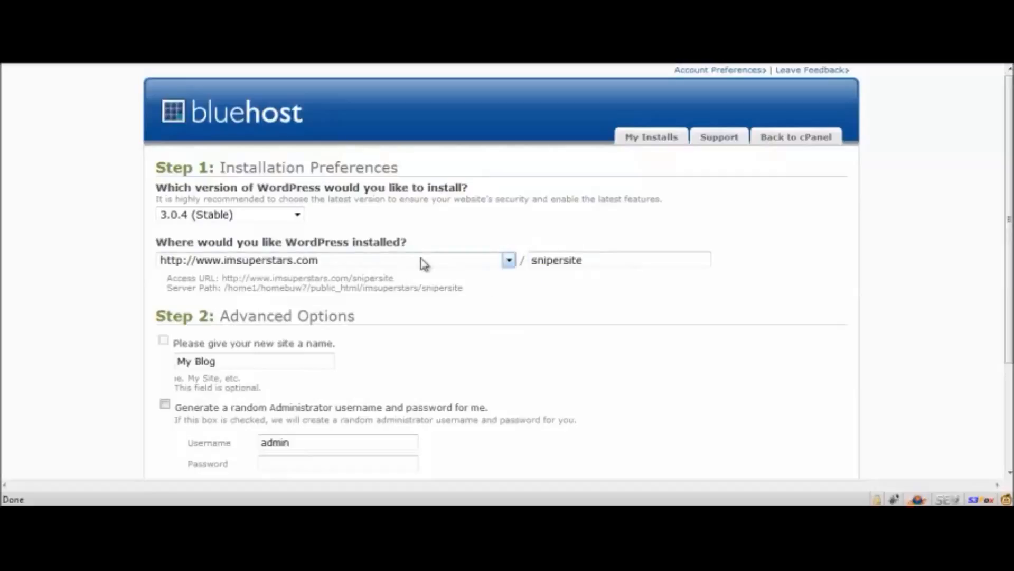
Name the new site "How to lose weight fast" in the advanced options.
scroll(544, 325, "down", 3)
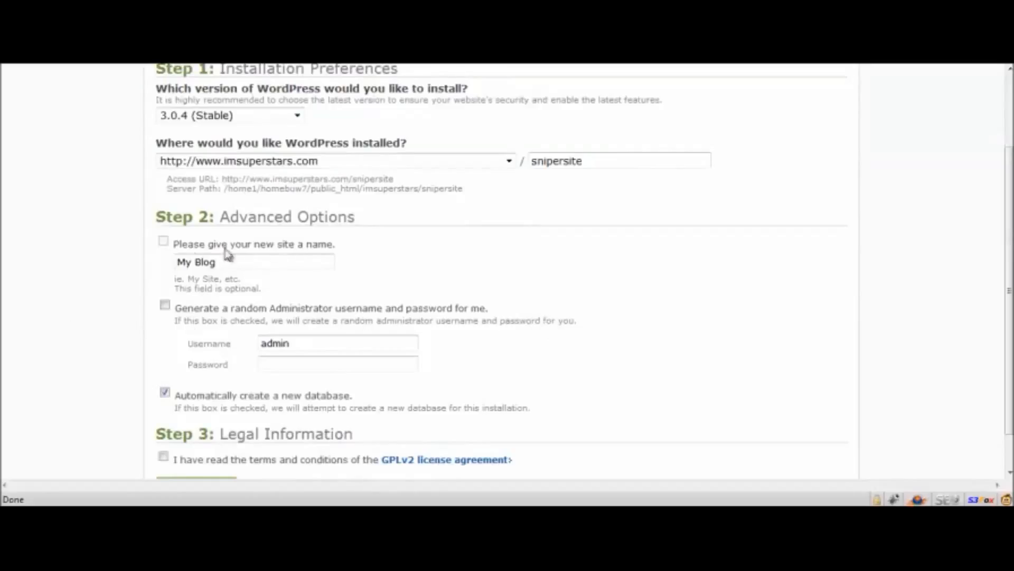
left_click_drag(148, 223, 362, 222)
left_click(362, 224)
left_click(231, 259)
left_click_drag(233, 259, 138, 261)
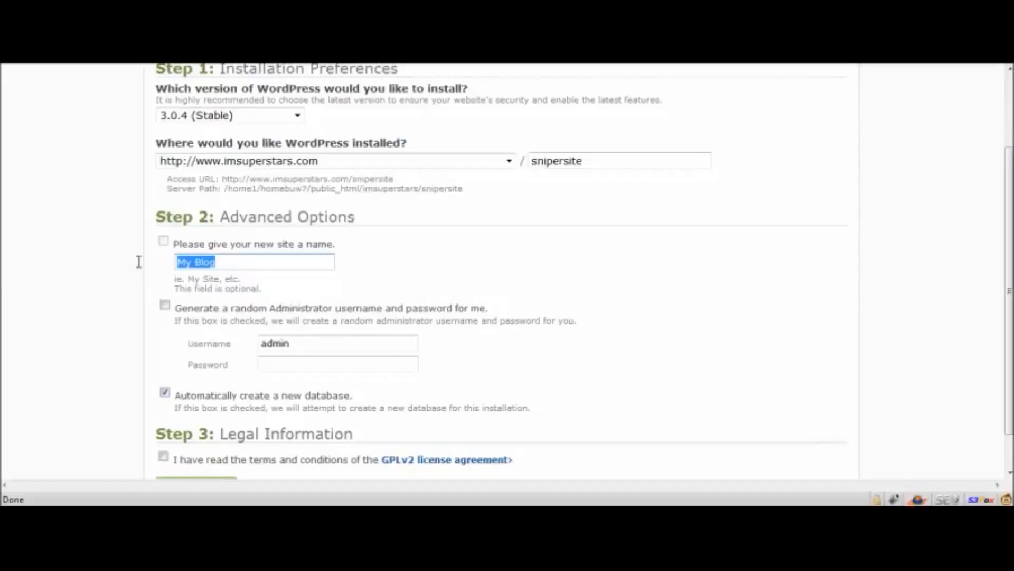
type("H")
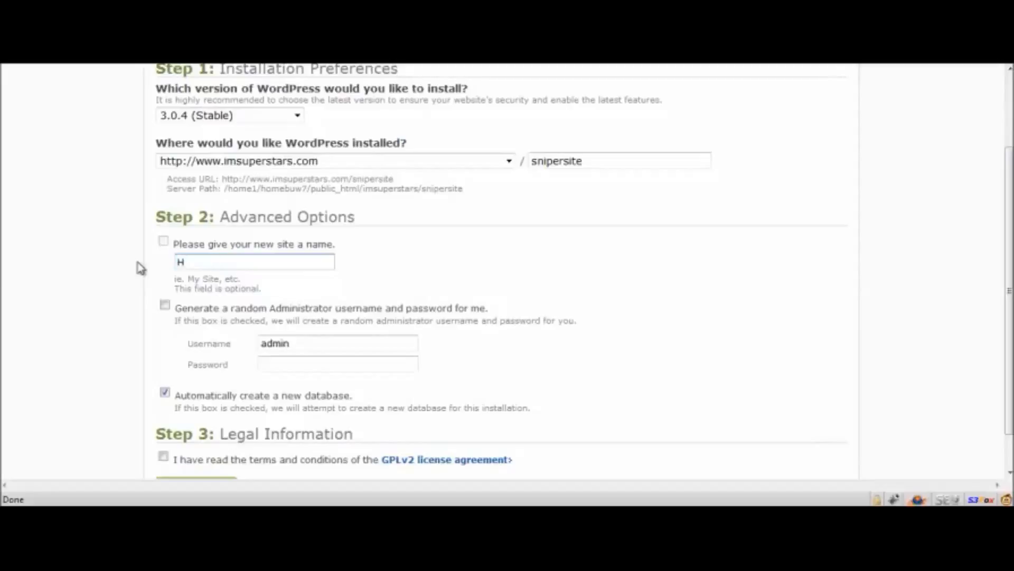
type("ow to lose weig")
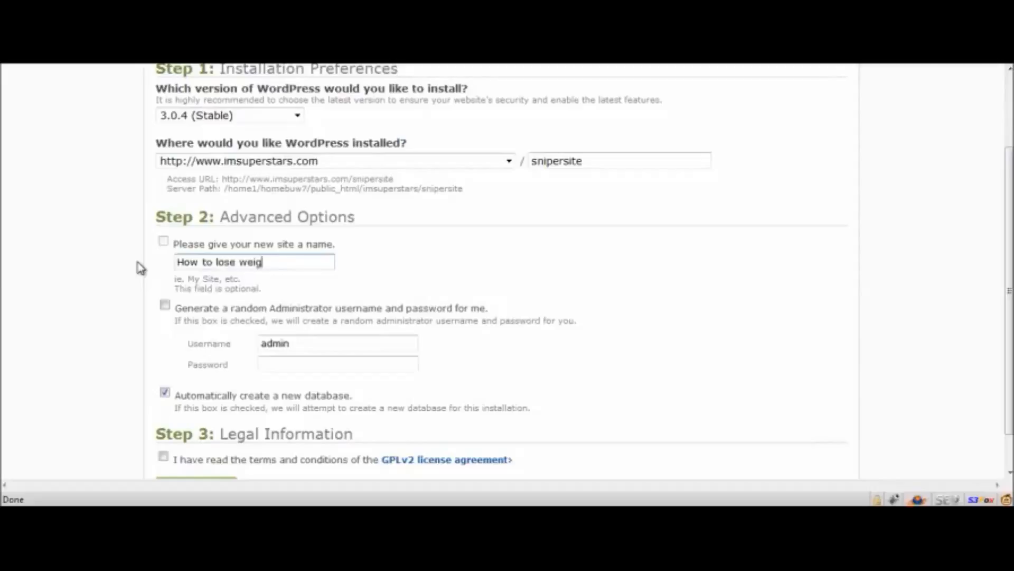
type("ht fast")
type("- Re")
key("BackSpace")
key("BackSpace")
type("Reviews Of top ")
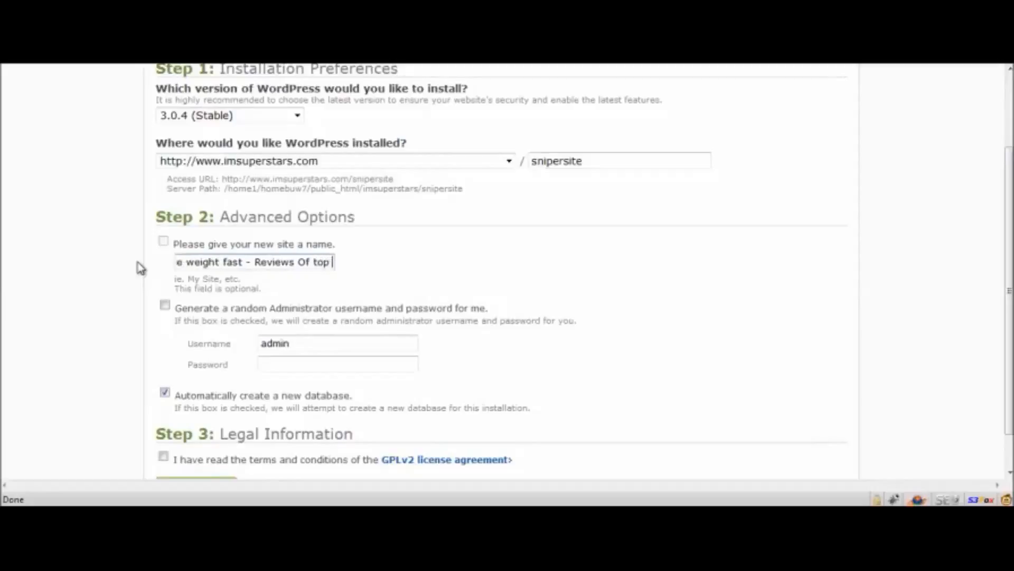
type("weight losspro")
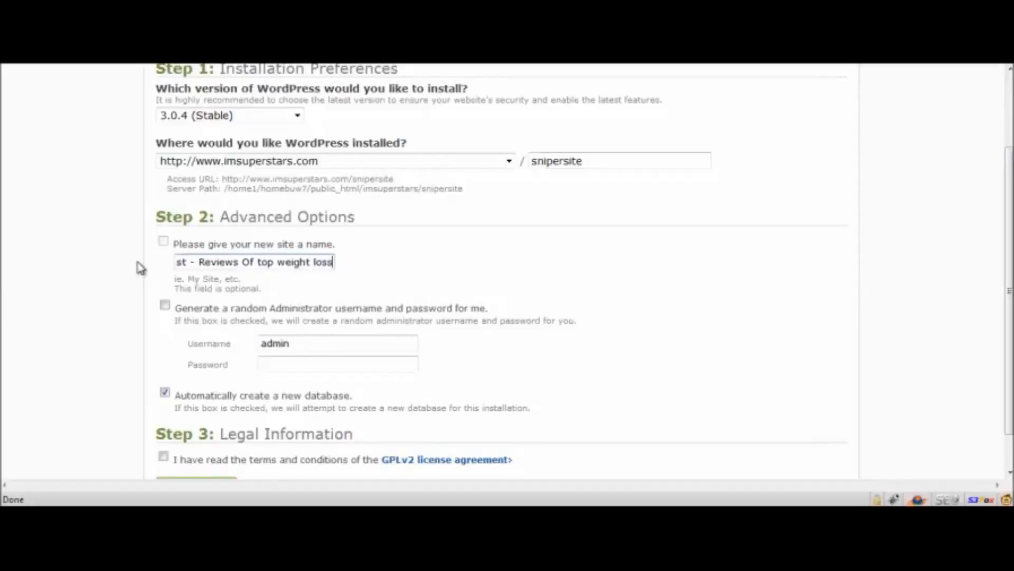
key("BackSpace")
key("BackSpace")
key("BackSpace")
type("product")
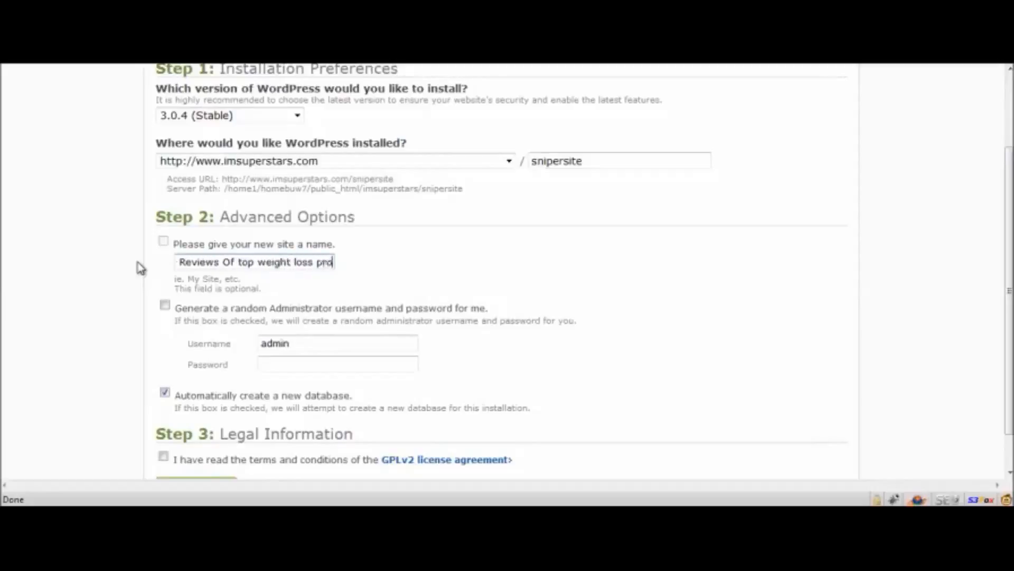
key("Home")
type("How to lose weight fast -")
key("shift+End")
key("Delete")
key("BackSpace")
key("BackSpace")
key("BackSpace")
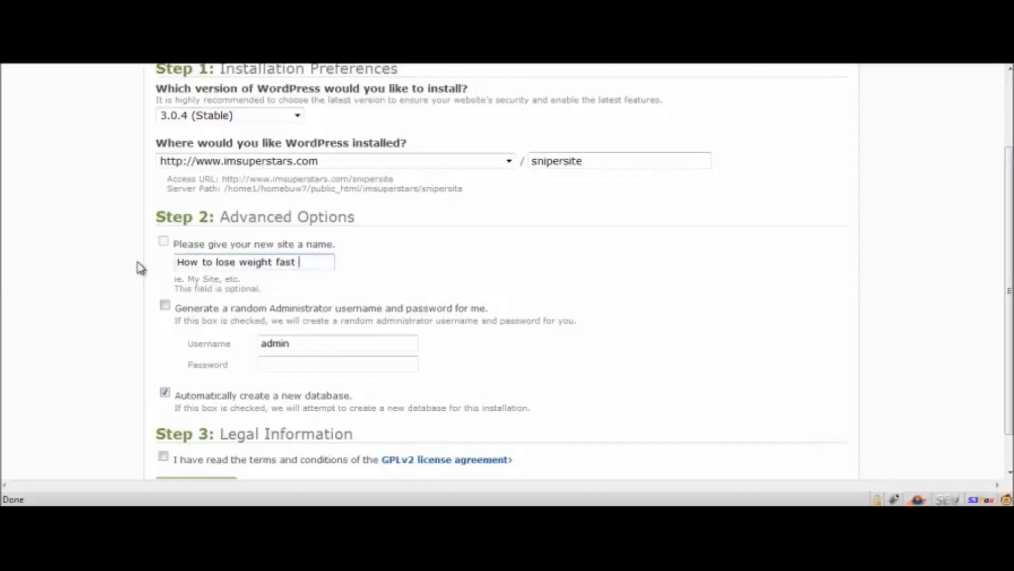
left_click(92, 273)
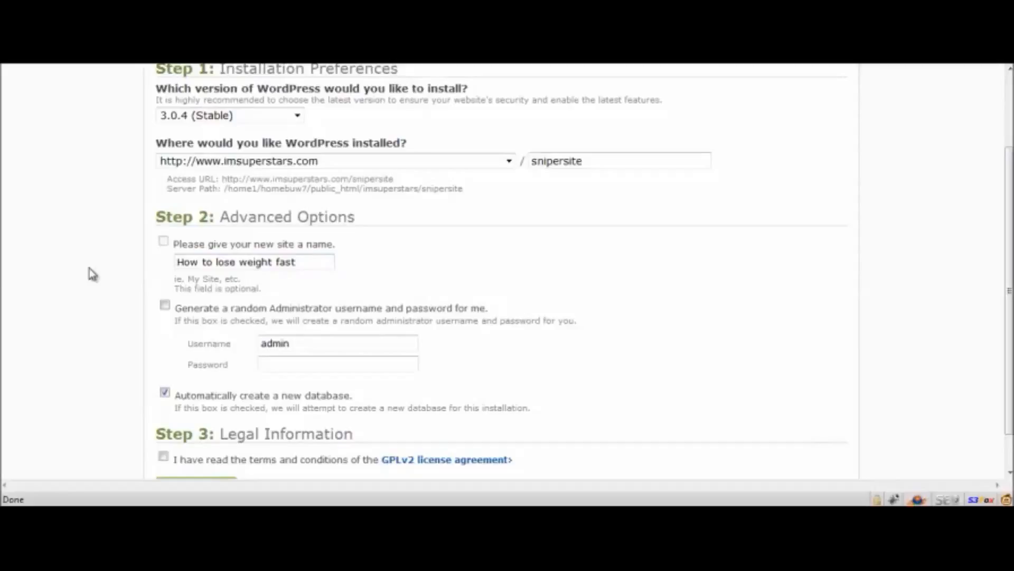
Fill in the administrator username and password, and accept the GPLv2 license agreement to complete the WordPress installation.
scroll(127, 320, "down", 2)
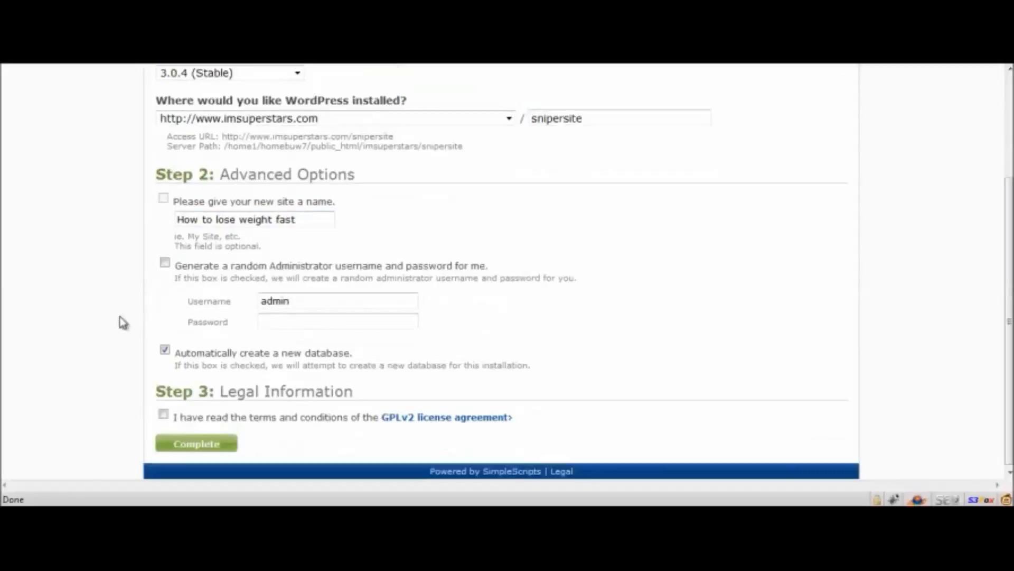
left_click(319, 303)
double_click(319, 305)
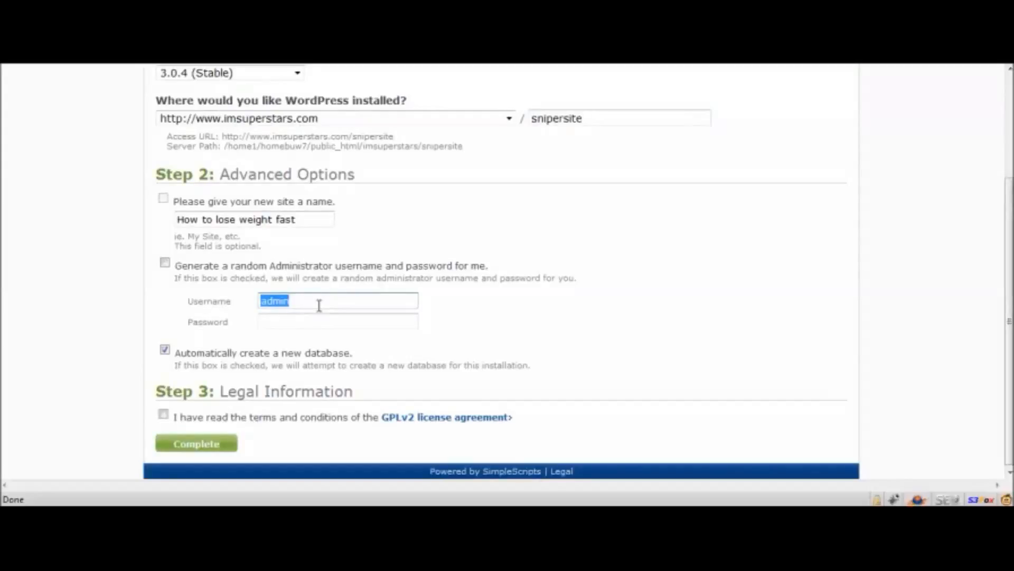
type("george")
key("Tab")
type("p")
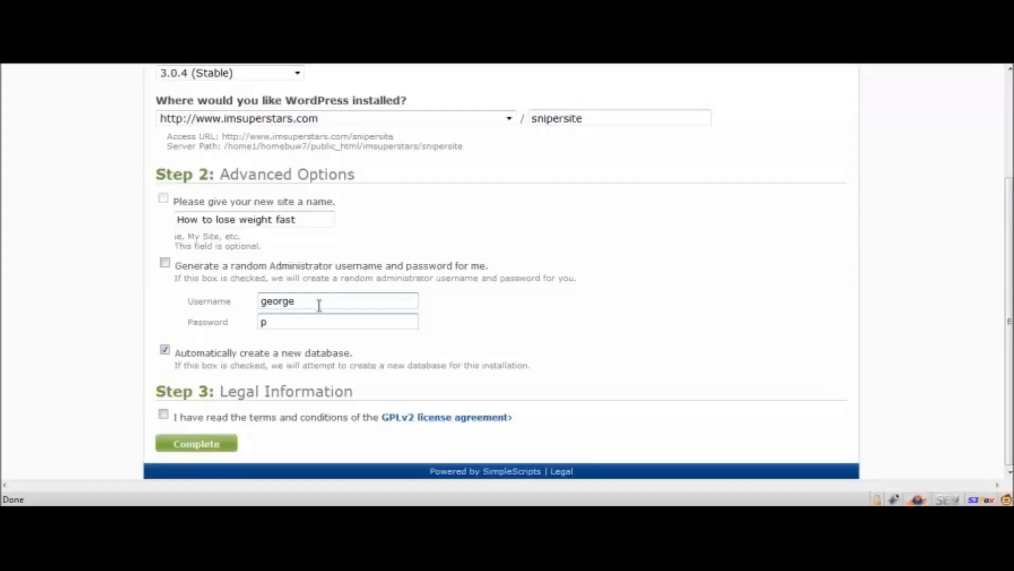
key("BackSpace")
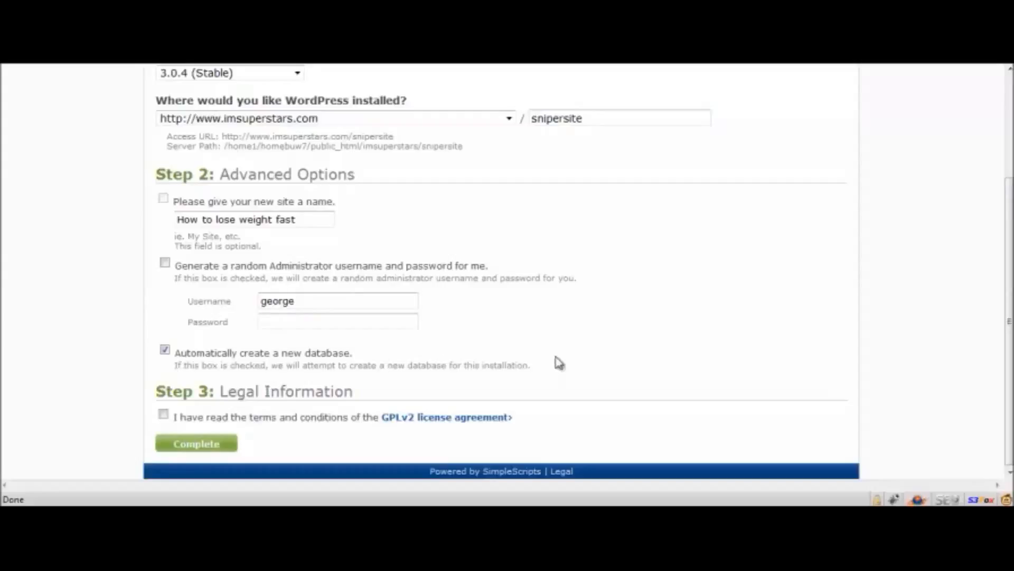
left_click(163, 414)
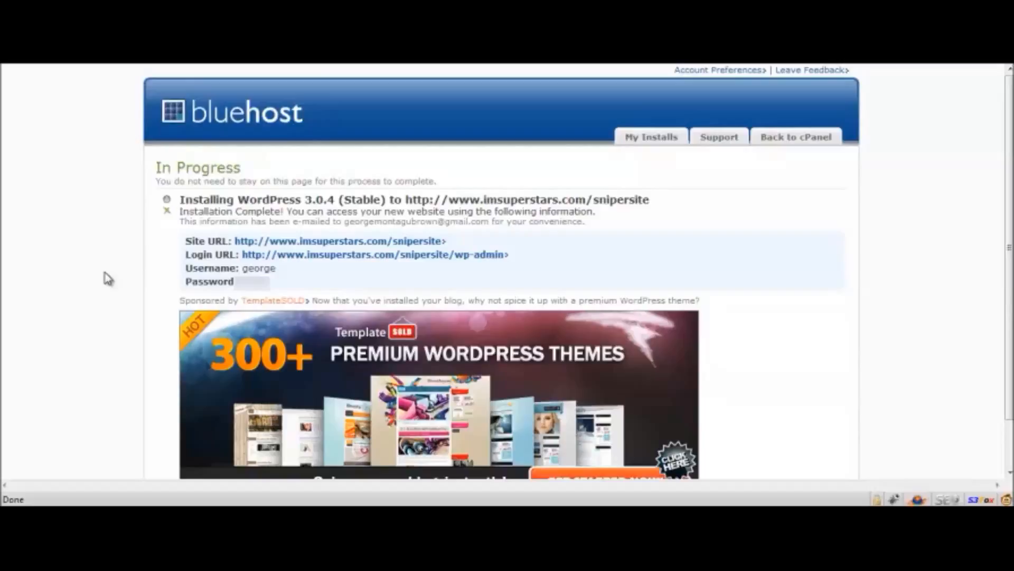
View the newly installed site's home page from its site URL and return to the installation page.
left_click(259, 244)
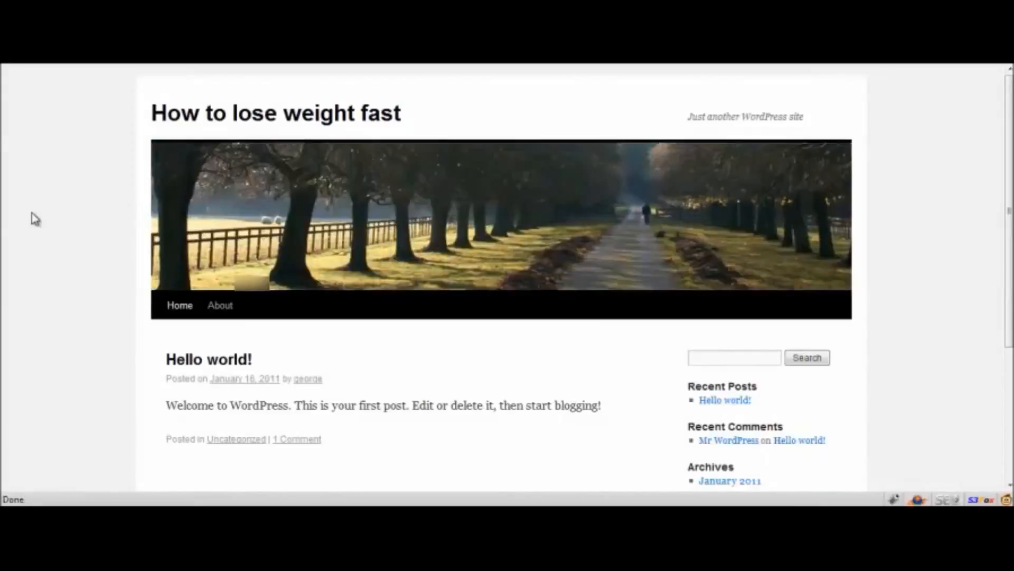
scroll(32, 218, "down", 5)
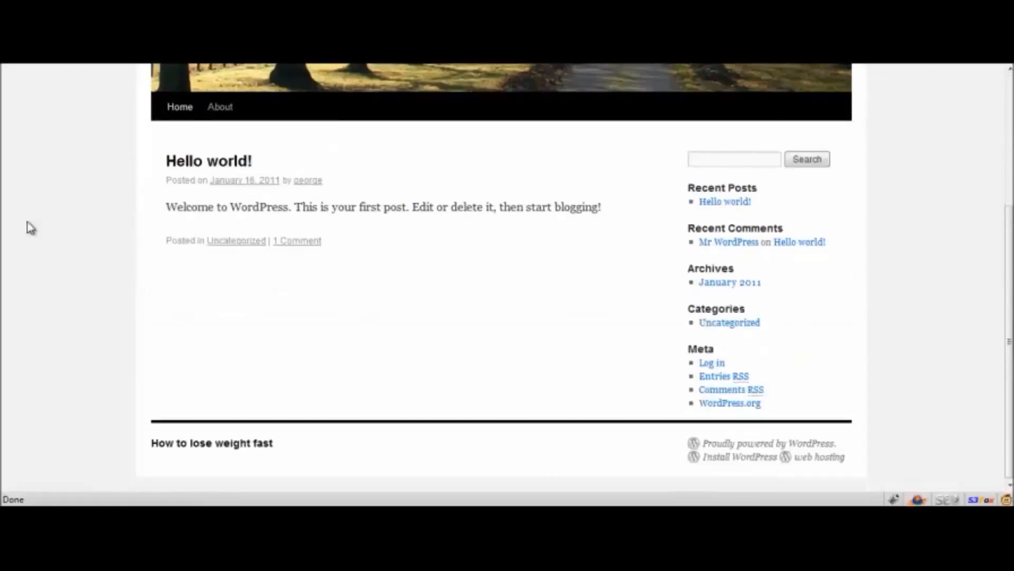
scroll(27, 245, "up", 5)
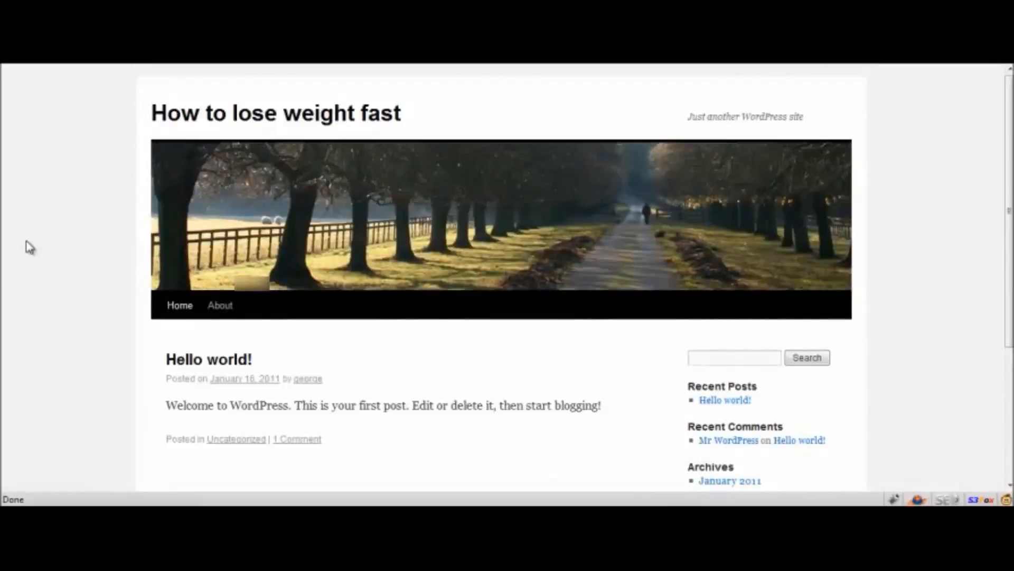
left_click(94, 58)
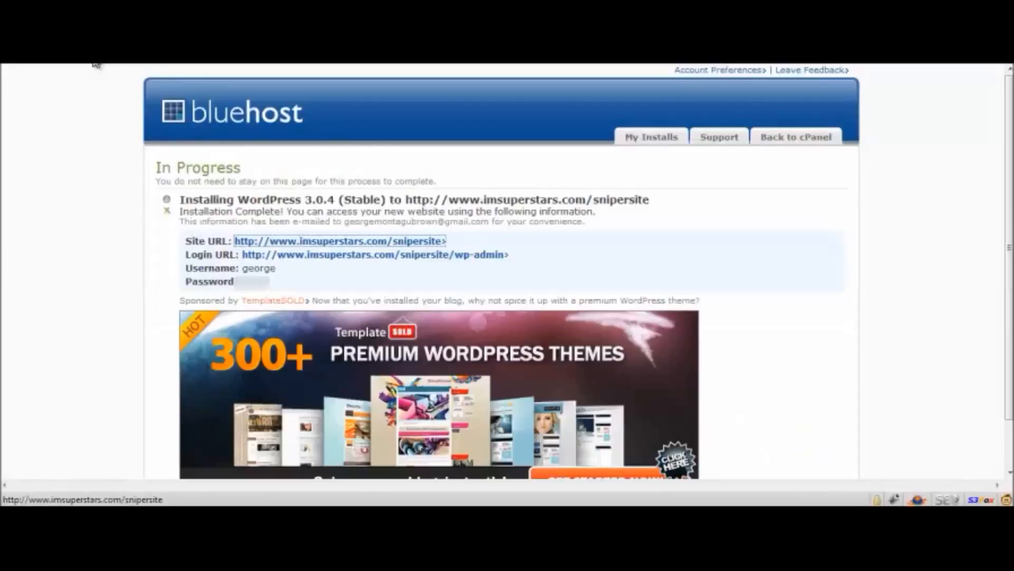
Open the site's wp-admin login page, log in with the administrator username and password, and let the browser remember the password.
left_click(283, 257)
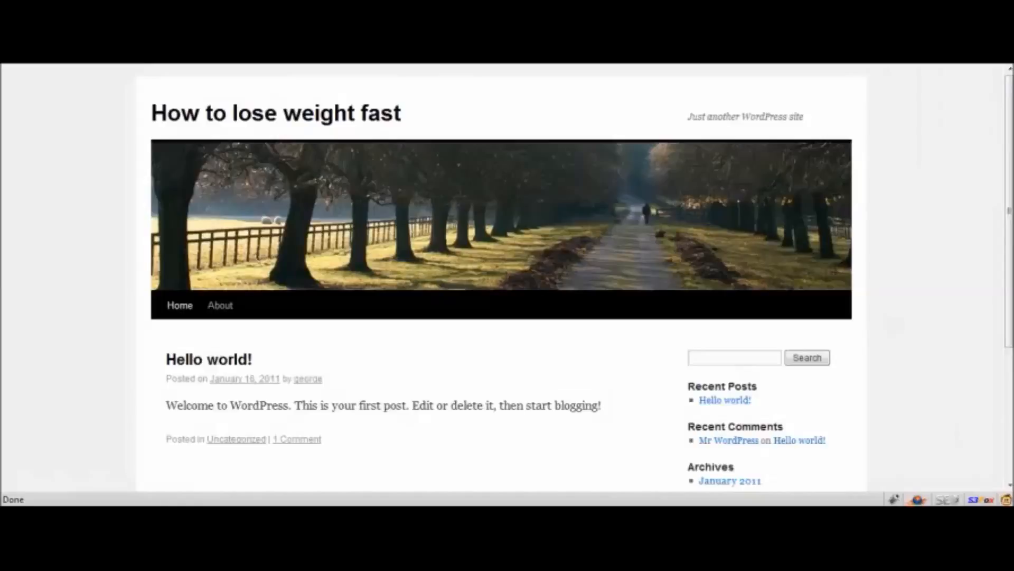
left_click(290, 61)
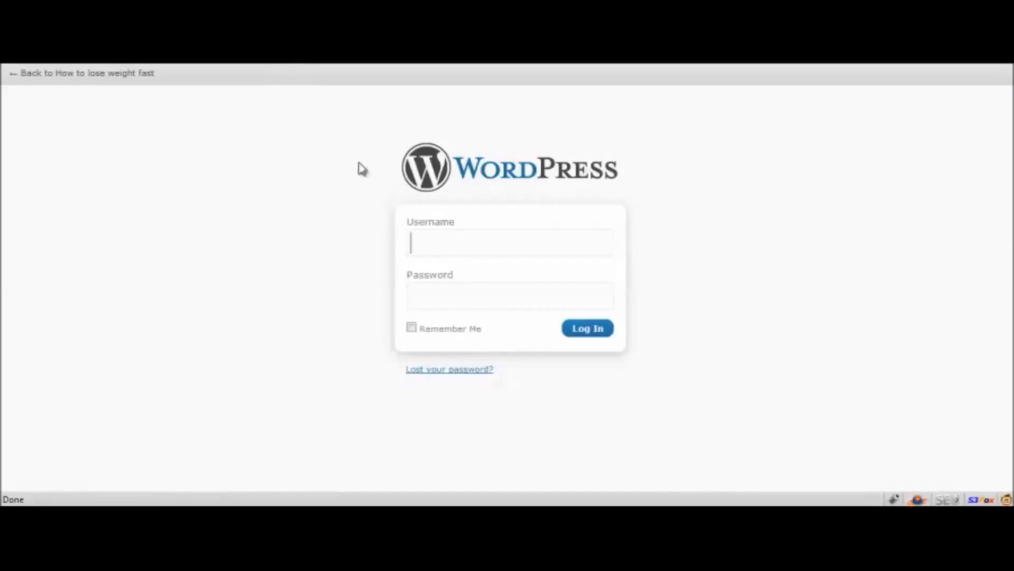
left_click(434, 249)
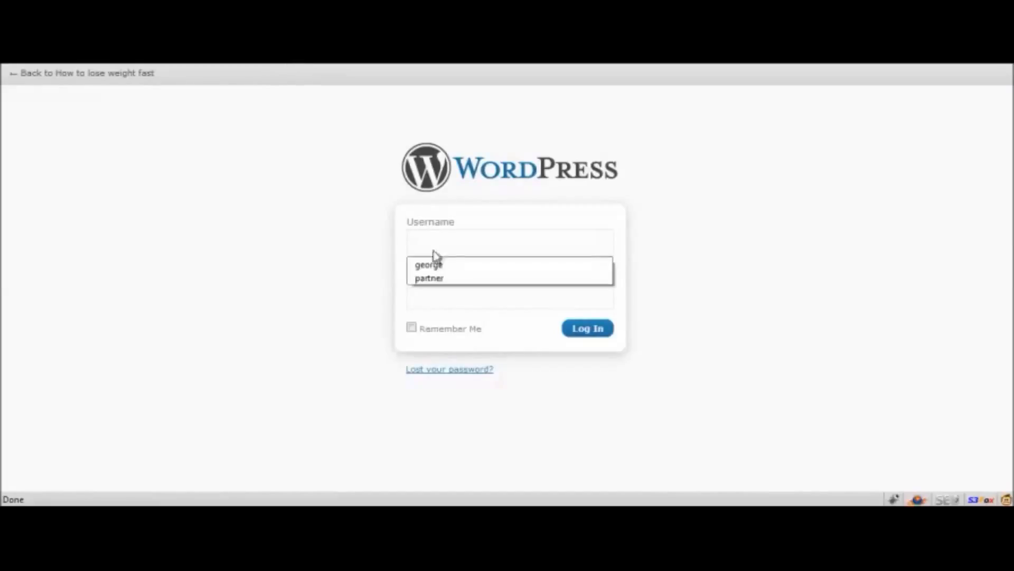
left_click(450, 264)
left_click(463, 286)
type("••••")
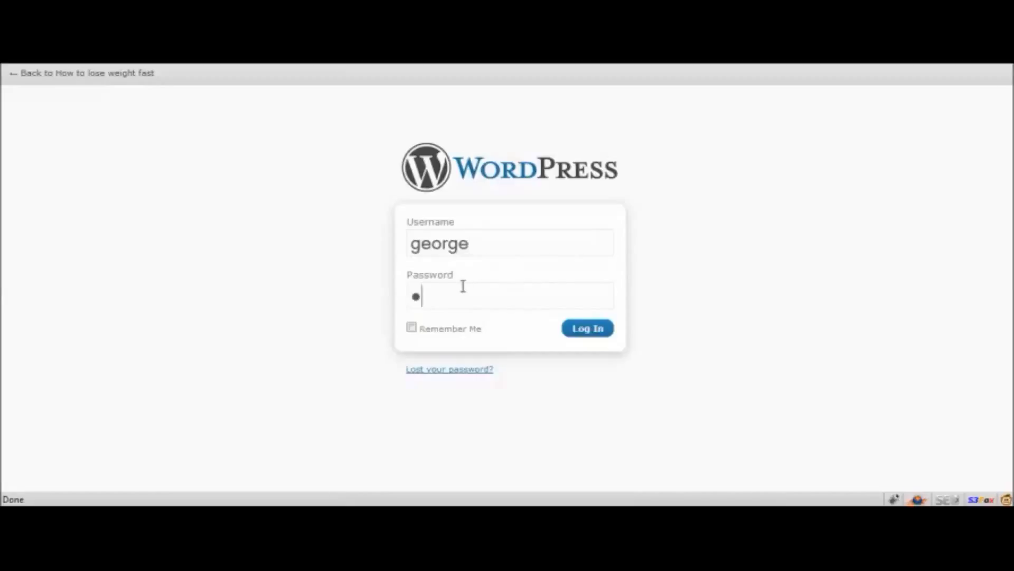
type("••")
left_click(591, 330)
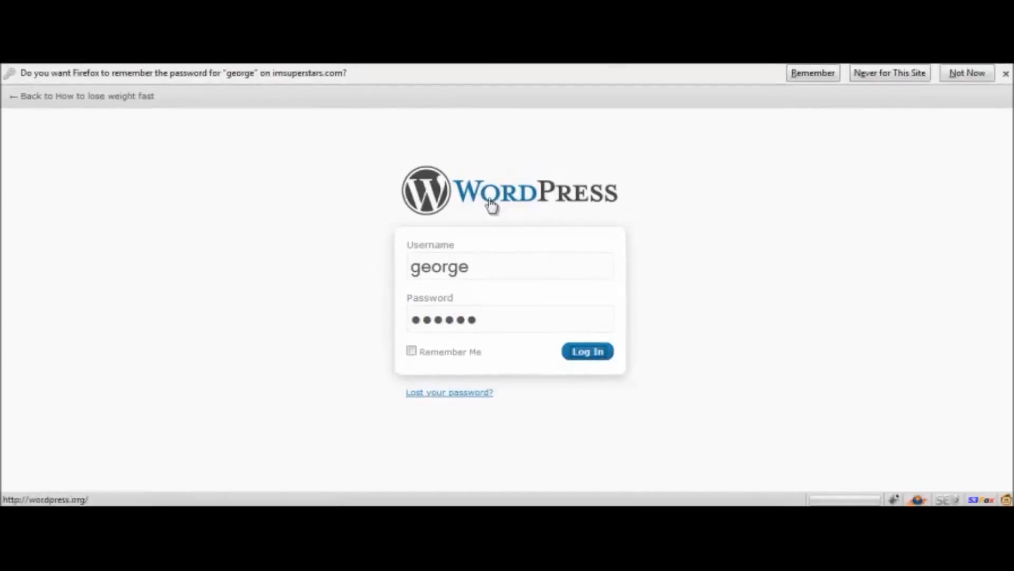
left_click(809, 76)
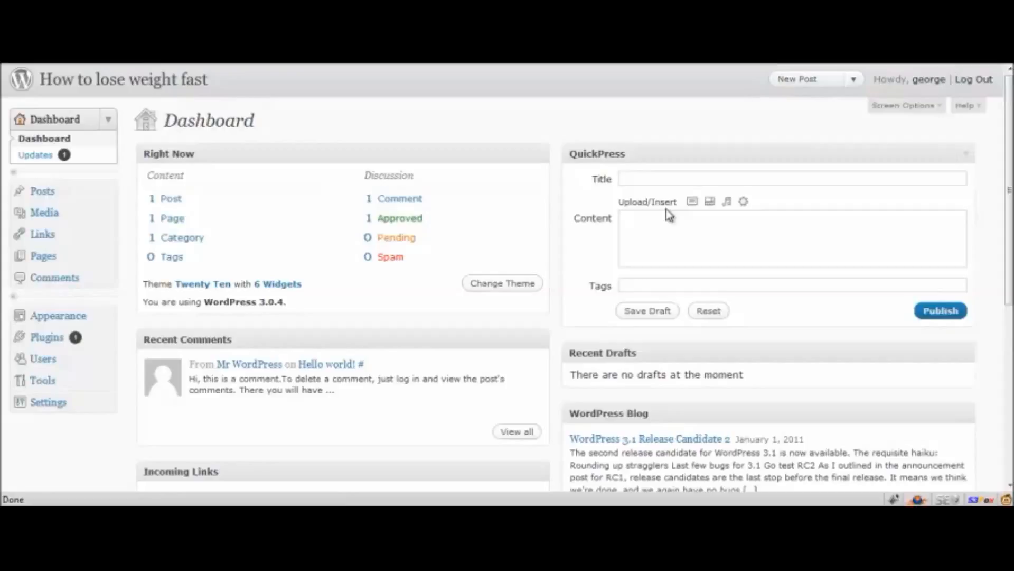
Open the Install Themes page in the site's appearance settings to browse the theme search and feature filters.
left_click(38, 321)
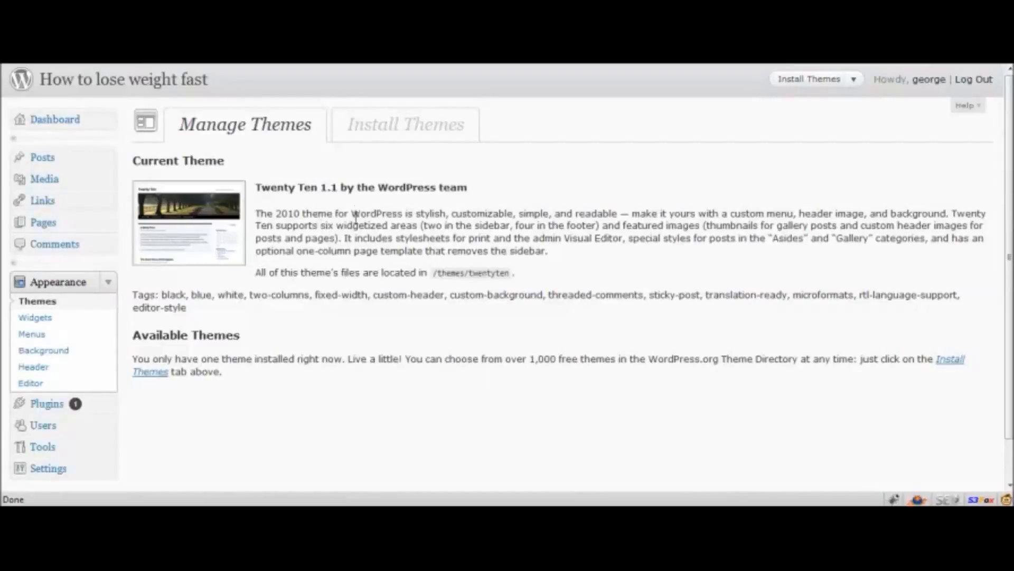
left_click(373, 130)
scroll(317, 436, "down", 2)
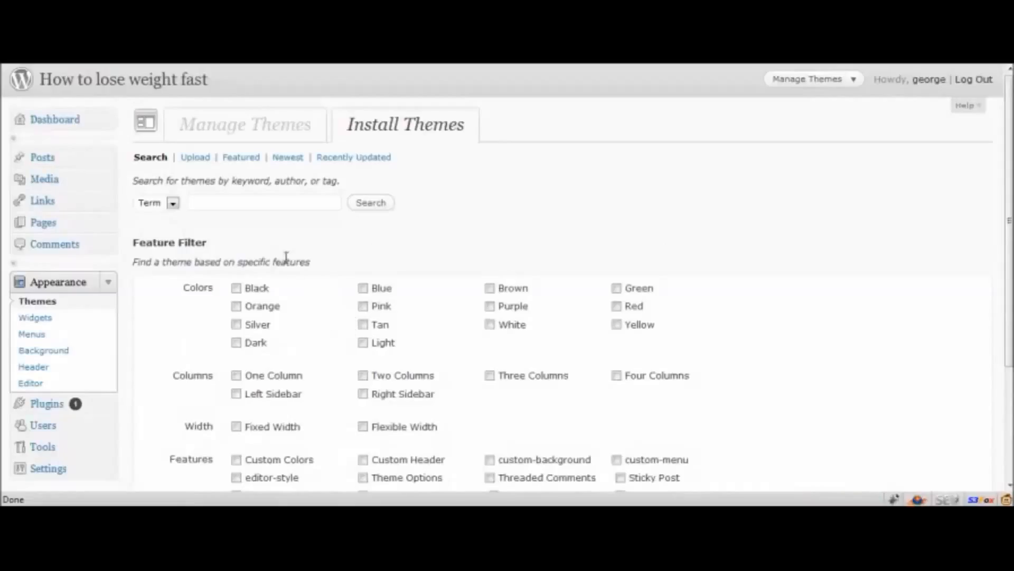
Look over the theme search and feature filters, and browse the featured themes available to install.
left_click(280, 203)
scroll(204, 311, "down", 3)
scroll(389, 249, "down", 2)
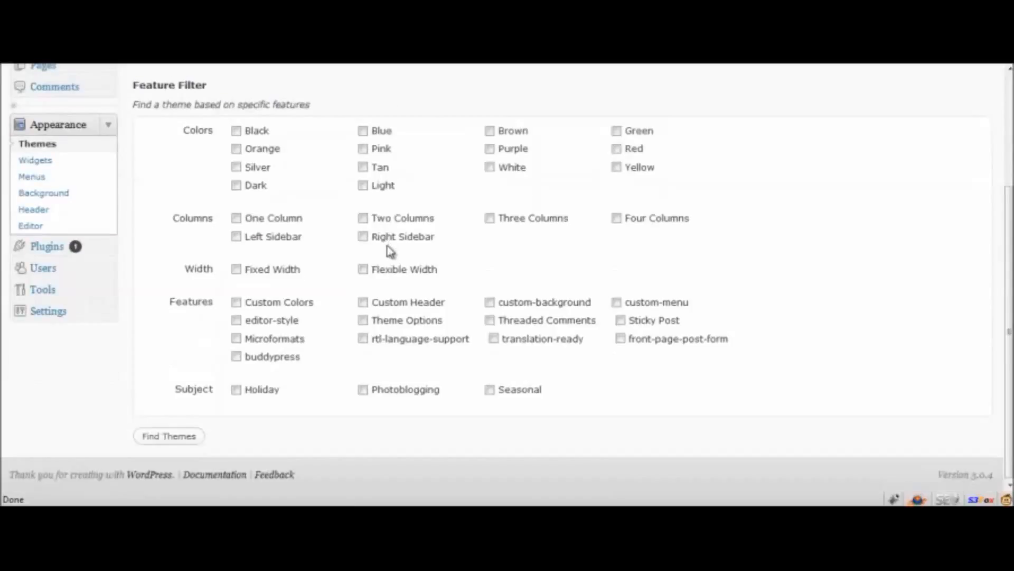
scroll(379, 258, "up", 3)
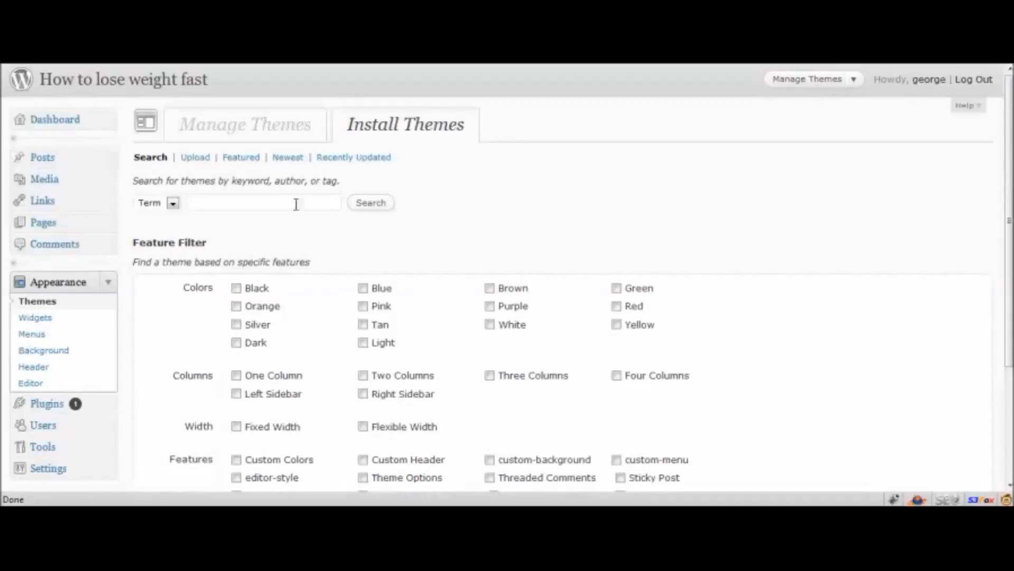
left_click(241, 158)
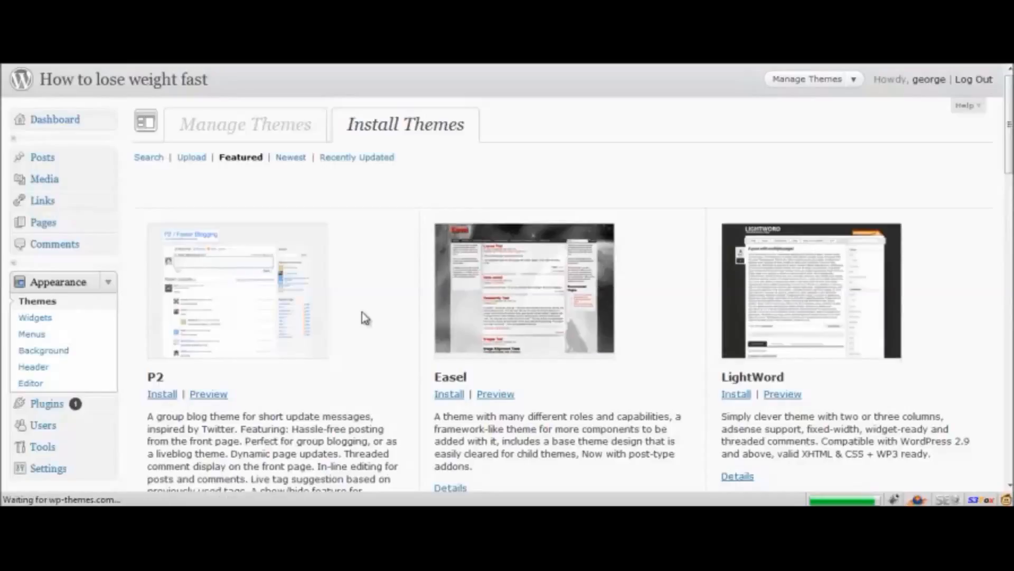
scroll(365, 310, "down", 7)
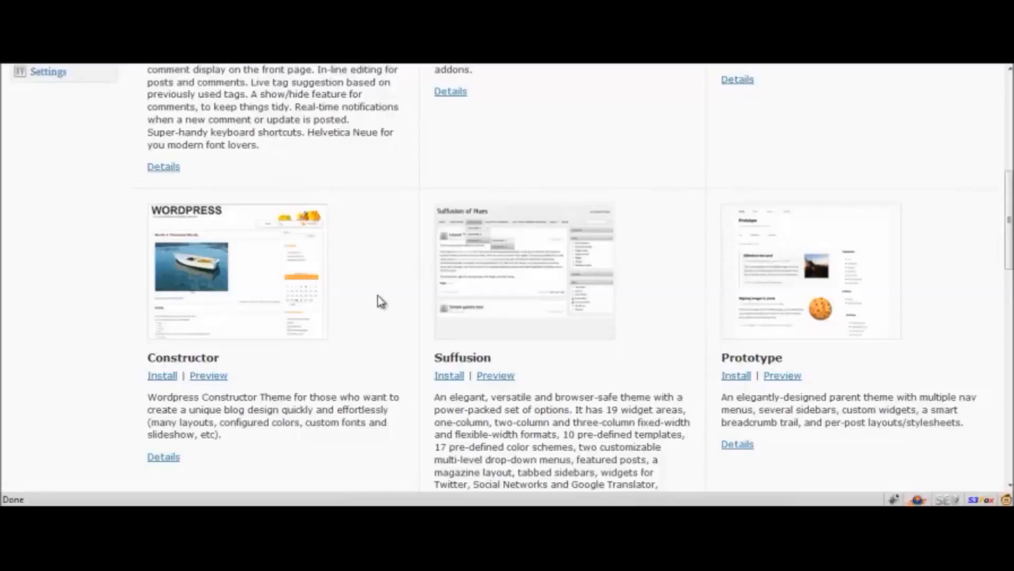
scroll(380, 295, "up", 6)
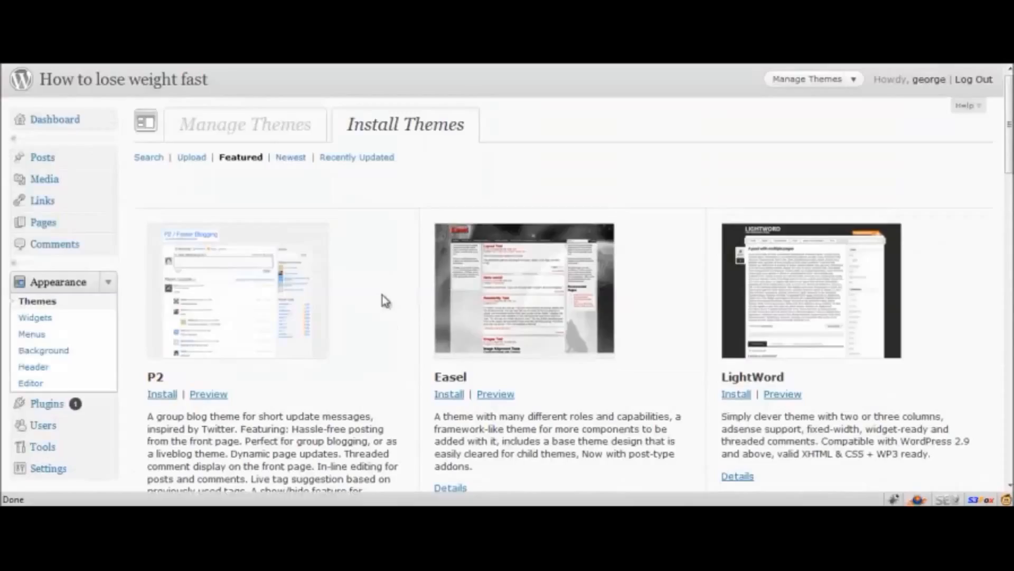
scroll(381, 295, "down", 10)
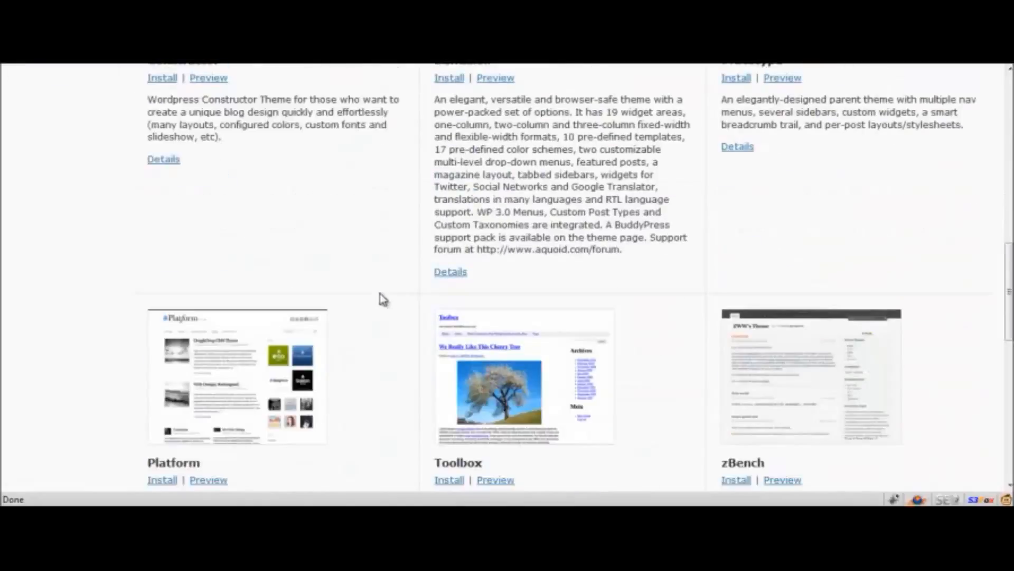
scroll(381, 295, "down", 5)
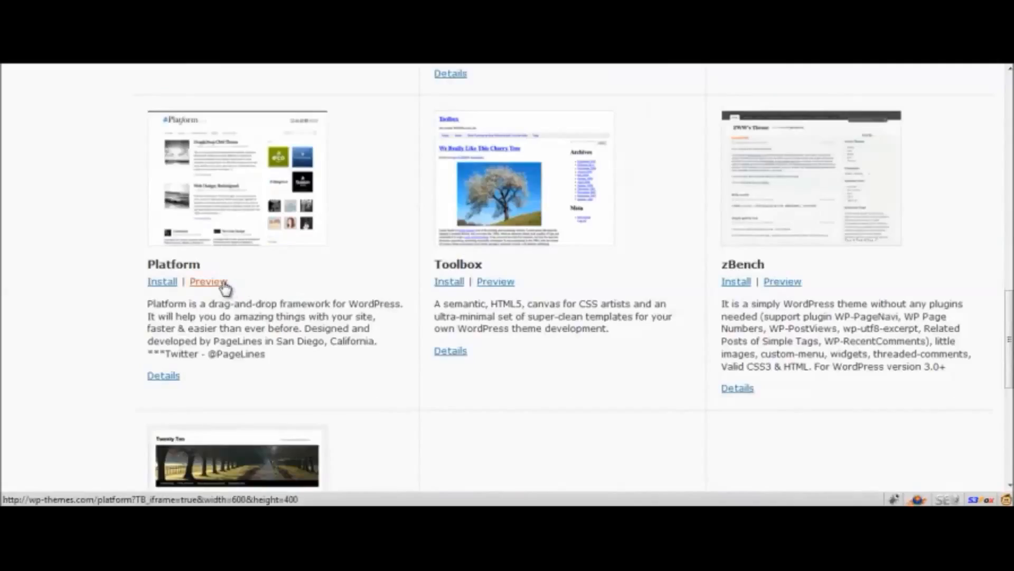
Preview the featured Platform theme, look through its sample page and close the preview.
left_click(224, 288)
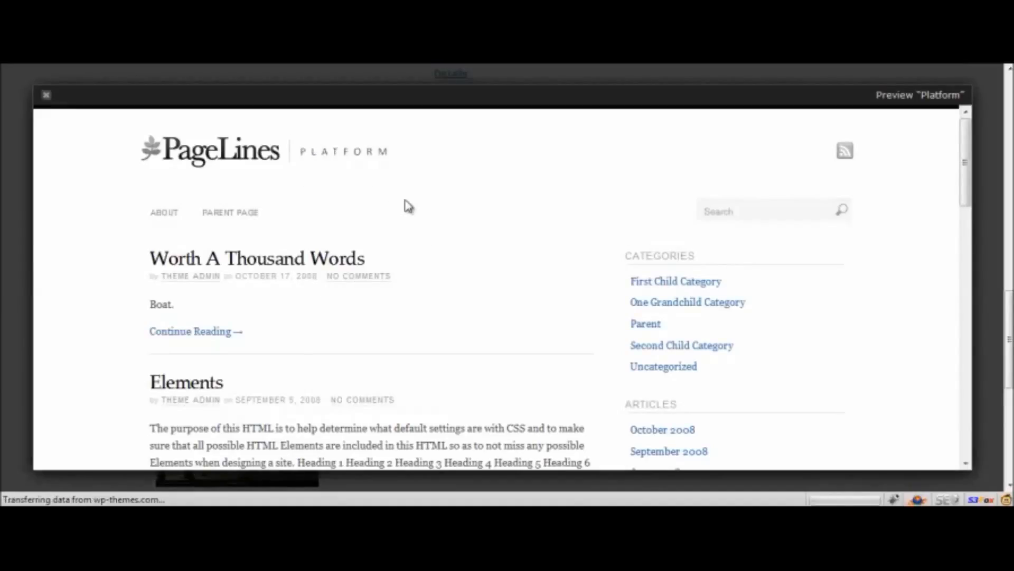
scroll(407, 206, "down", 5)
scroll(407, 207, "down", 10)
scroll(405, 206, "up", 15)
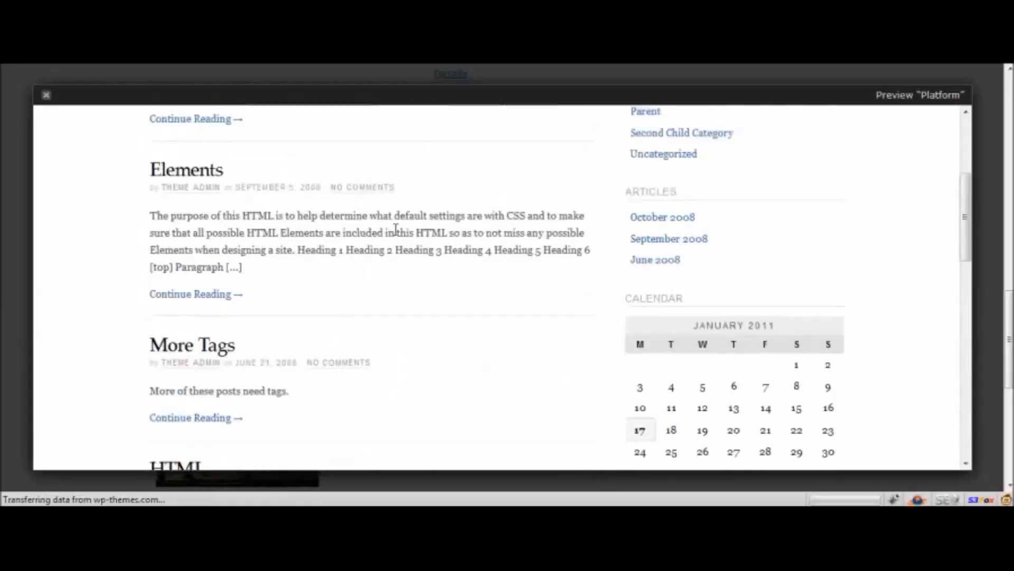
left_click(47, 96)
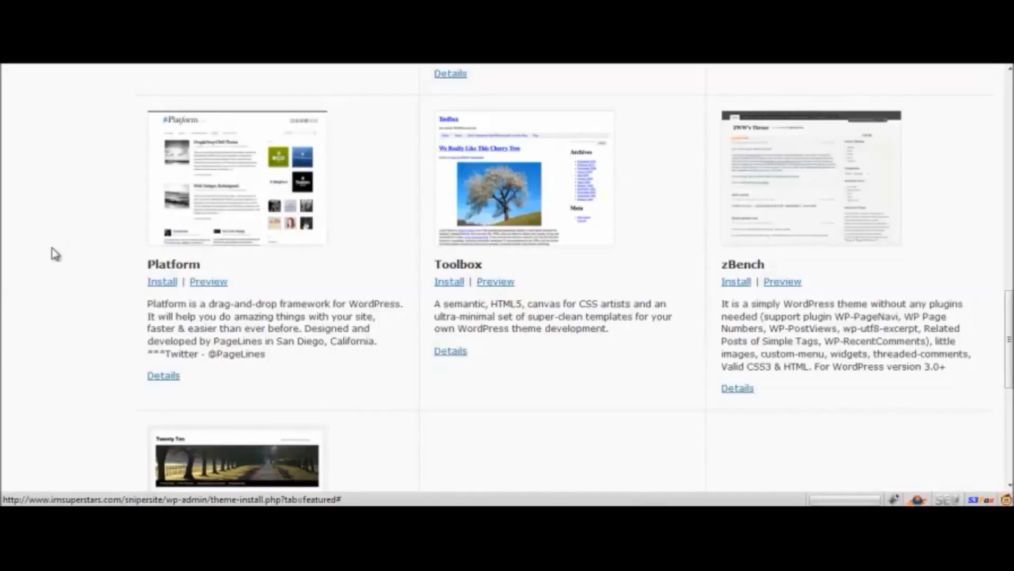
Install the Platform theme from the featured themes and activate it on the site.
scroll(93, 301, "down", 3)
scroll(93, 301, "up", 3)
scroll(95, 305, "down", 3)
scroll(93, 306, "down", 5)
scroll(90, 306, "up", 7)
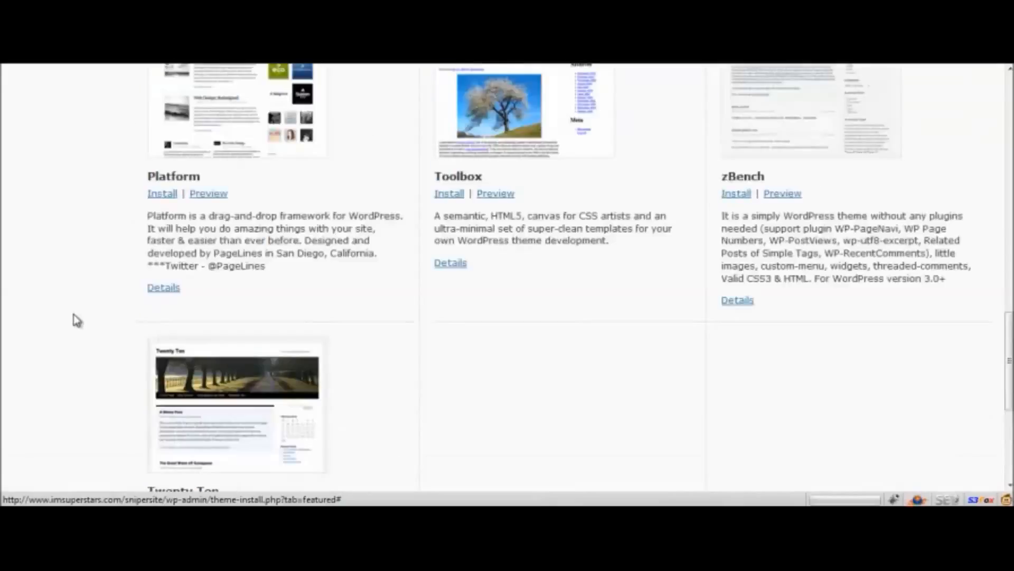
left_click(163, 293)
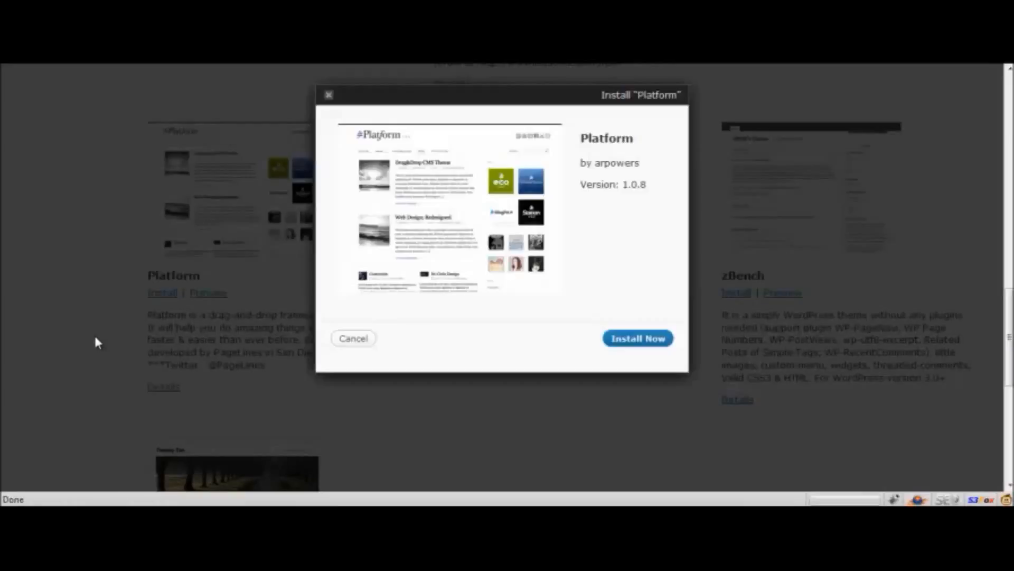
left_click(618, 342)
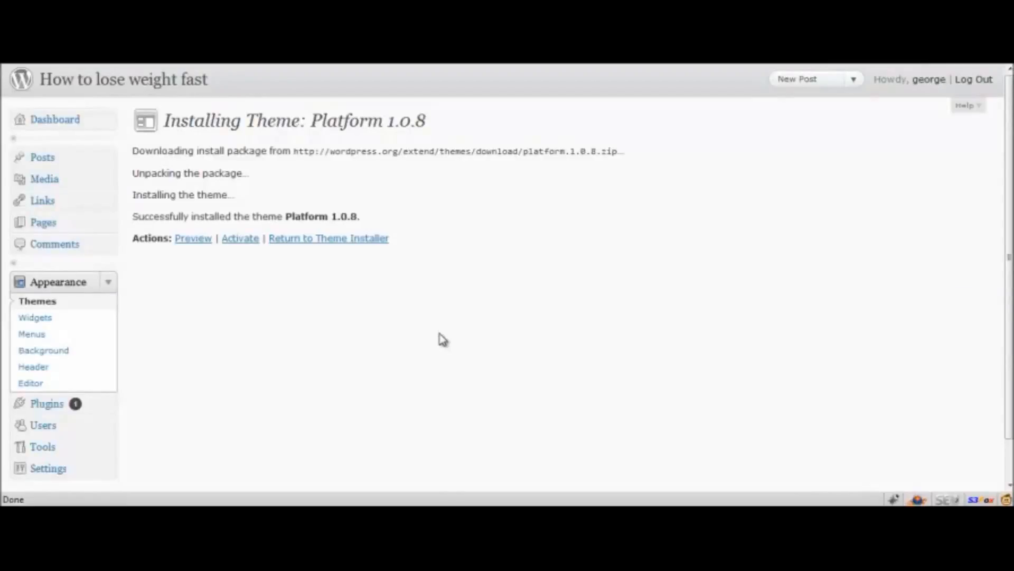
left_click(254, 242)
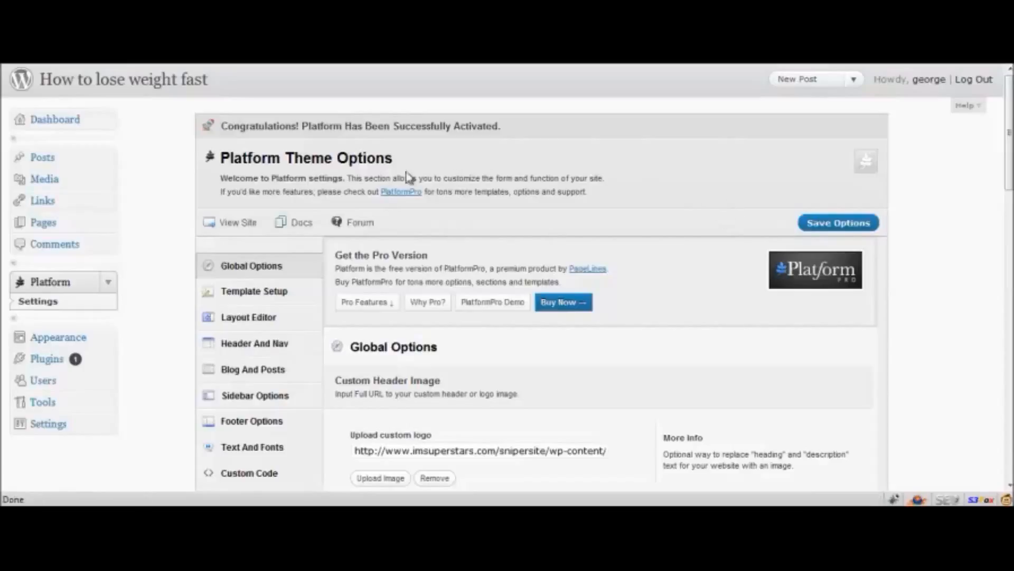
Examine the custom header logo and favicon settings in the Platform theme's global options.
scroll(478, 210, "down", 5)
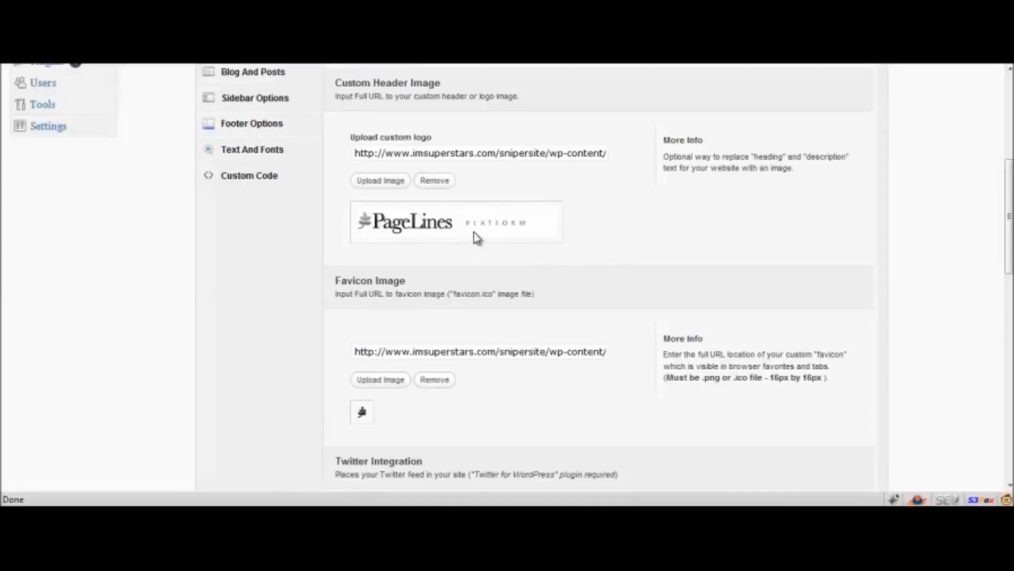
left_click_drag(580, 242, 354, 226)
left_click(631, 236)
scroll(631, 236, "up", 5)
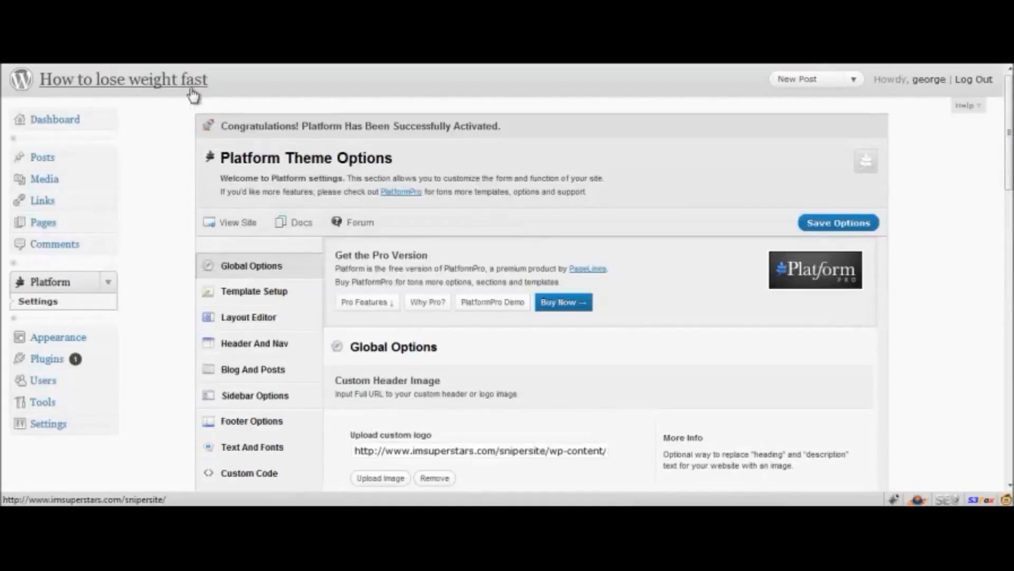
View the site's home page with the Platform theme and inspect its header logo and layout.
left_click(240, 95)
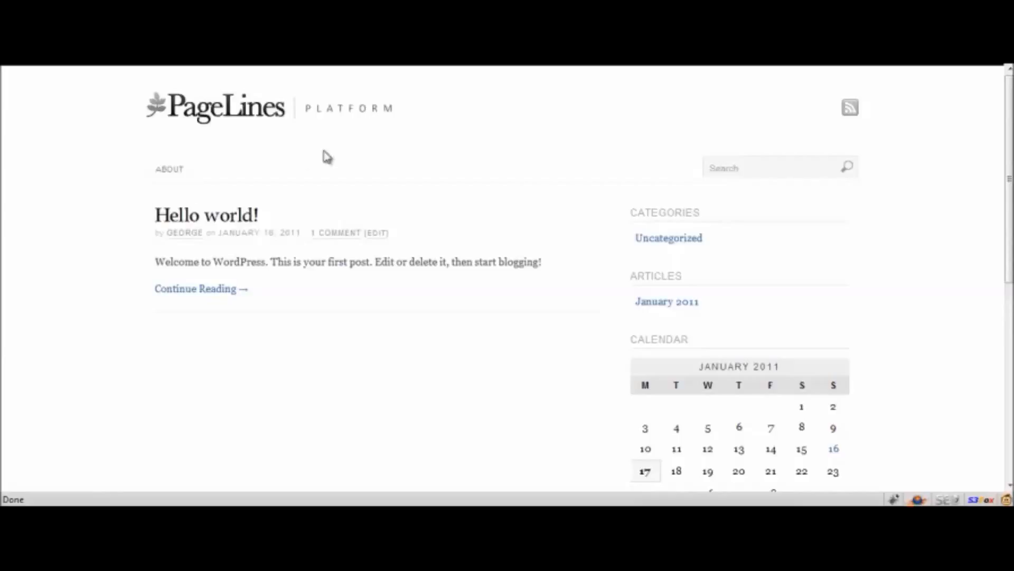
left_click_drag(448, 122, 90, 119)
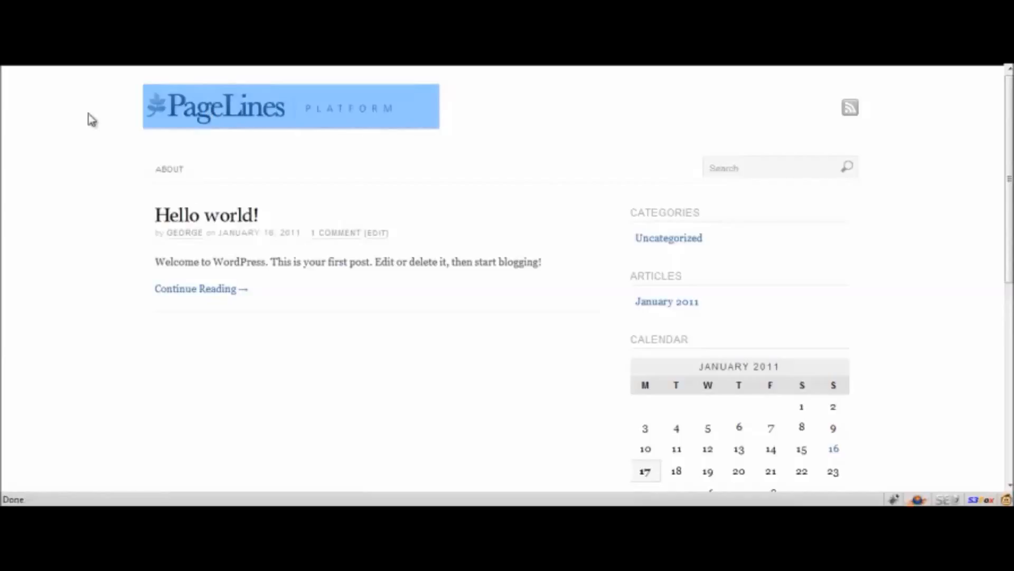
left_click(91, 120)
left_click_drag(444, 111, 94, 110)
left_click(95, 126)
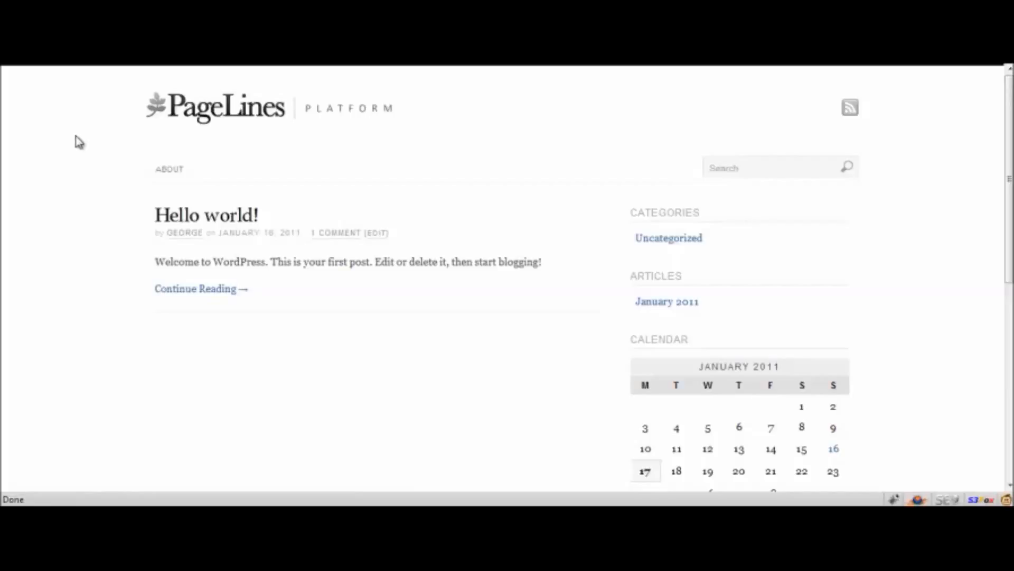
scroll(137, 313, "down", 5)
scroll(134, 228, "up", 5)
Compare the new home page with the previous theme's page that is still open, and return to the Platform theme options.
left_click(595, 56)
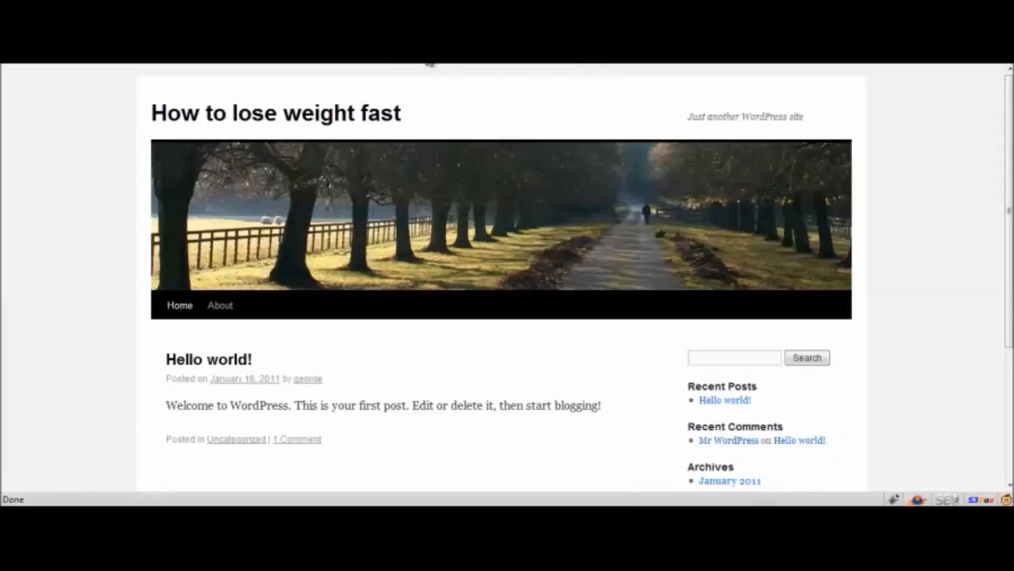
scroll(2, 259, "down", 5)
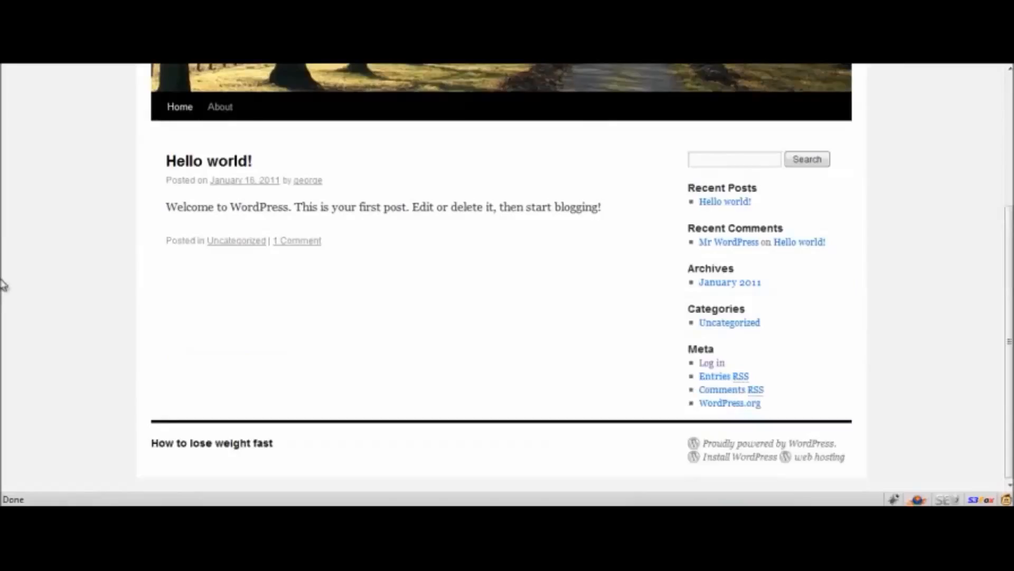
scroll(407, 154, "up", 5)
left_click(438, 63)
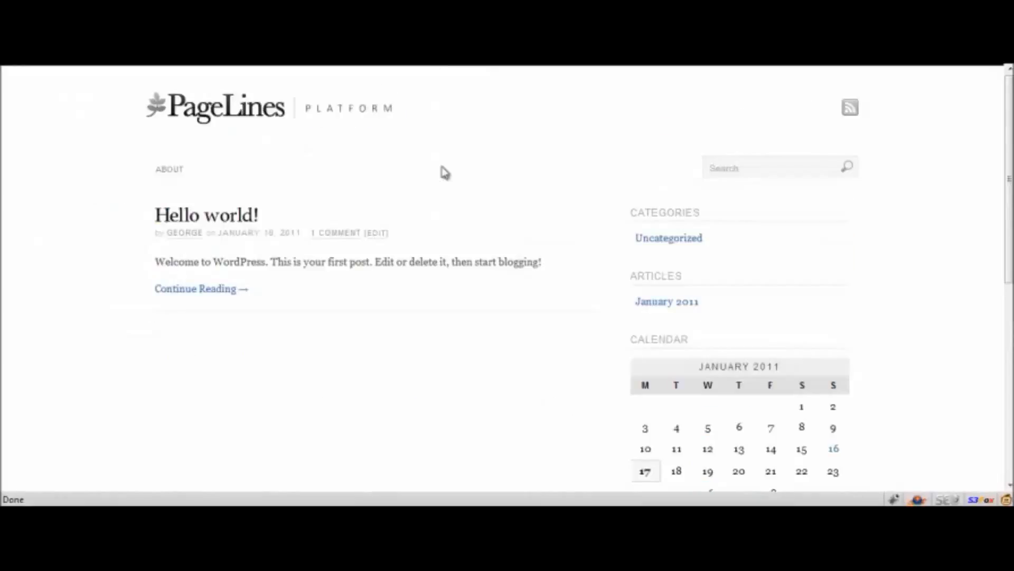
left_click(295, 60)
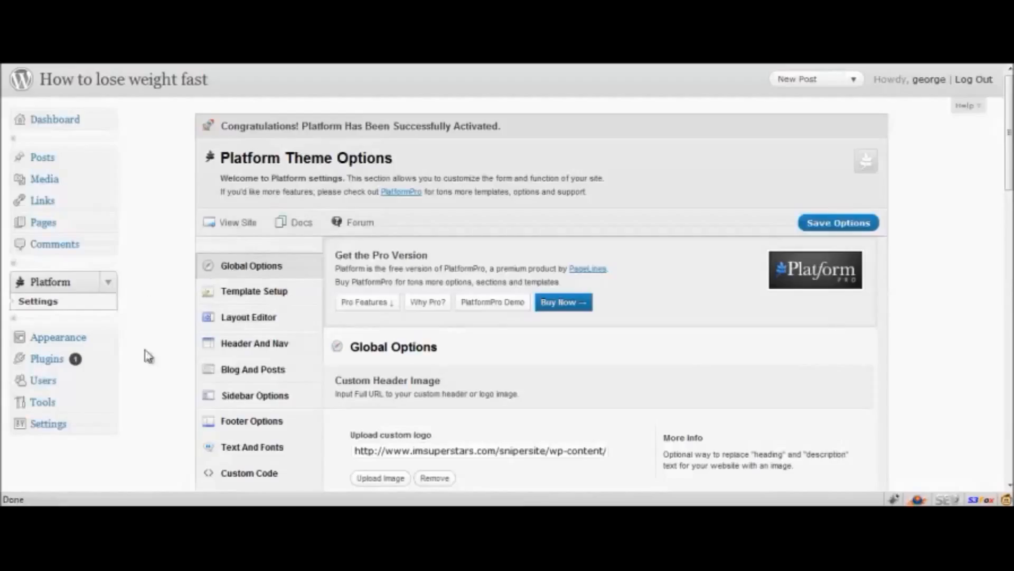
Review the site's installed plugins and open the list of popular plugins available to install.
left_click(38, 364)
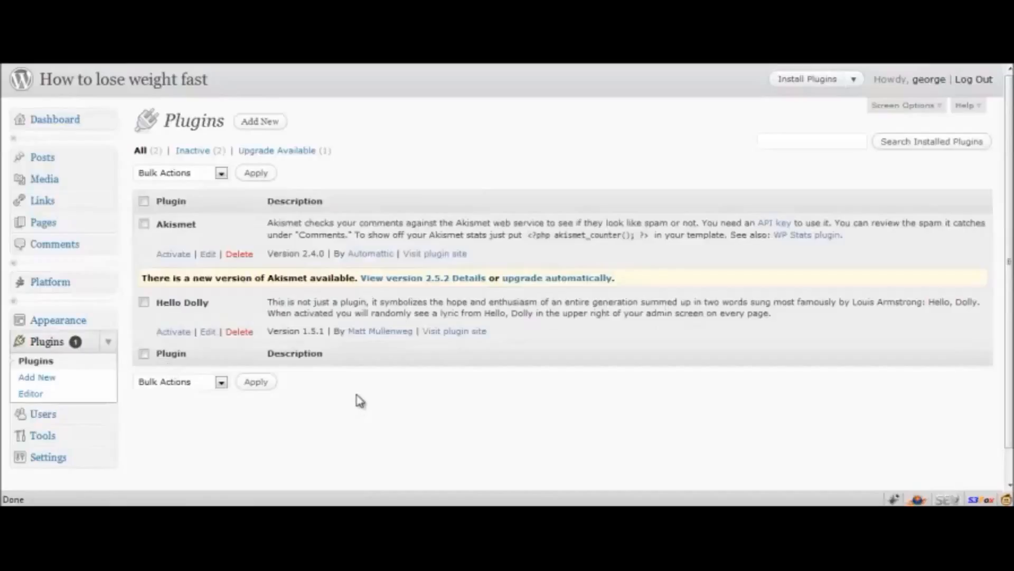
scroll(364, 378, "down", 2)
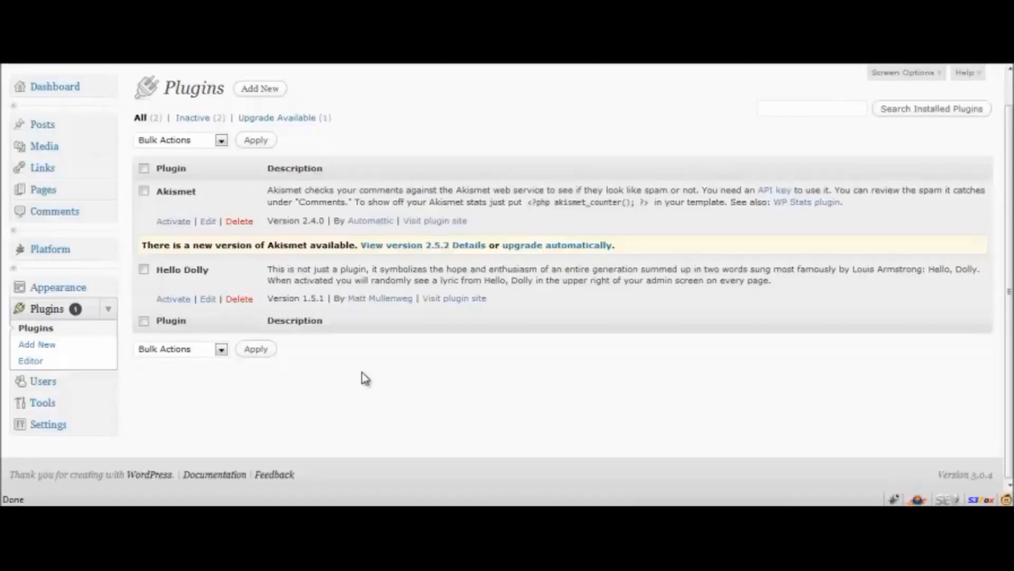
left_click(31, 344)
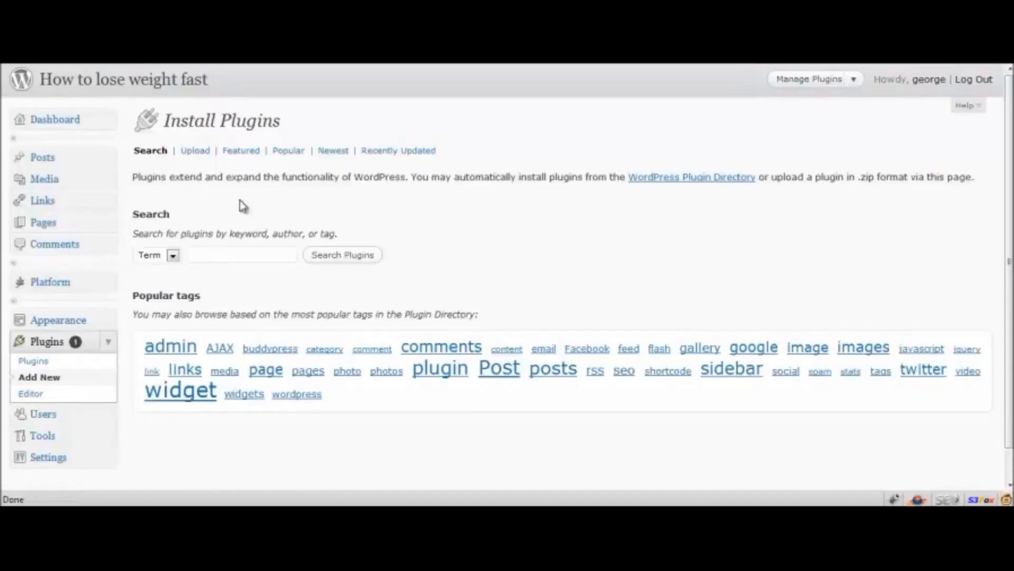
left_click(229, 257)
left_click(295, 154)
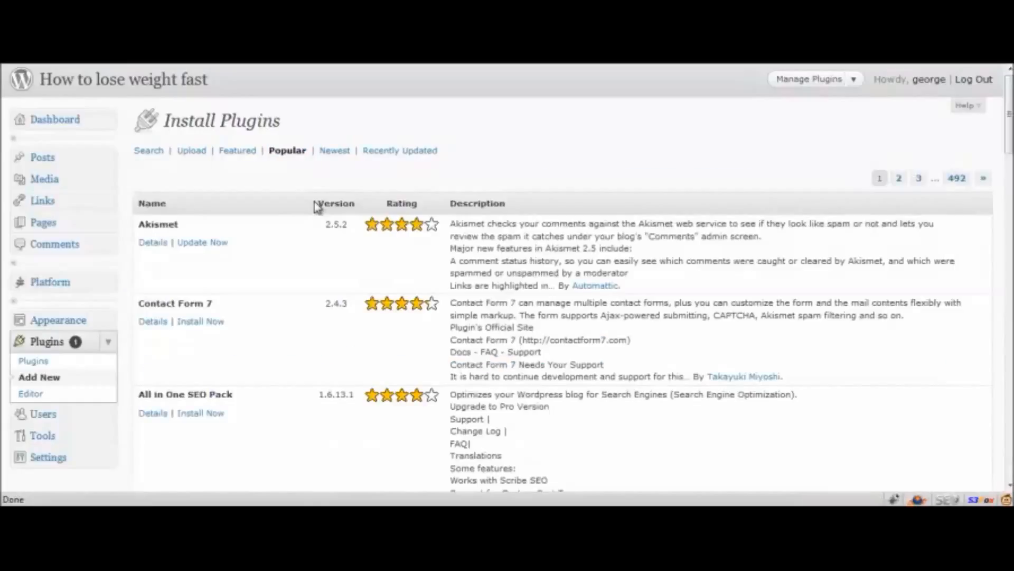
Install the All in One SEO Pack plugin from the popular plugins and activate it.
scroll(316, 271, "down", 3)
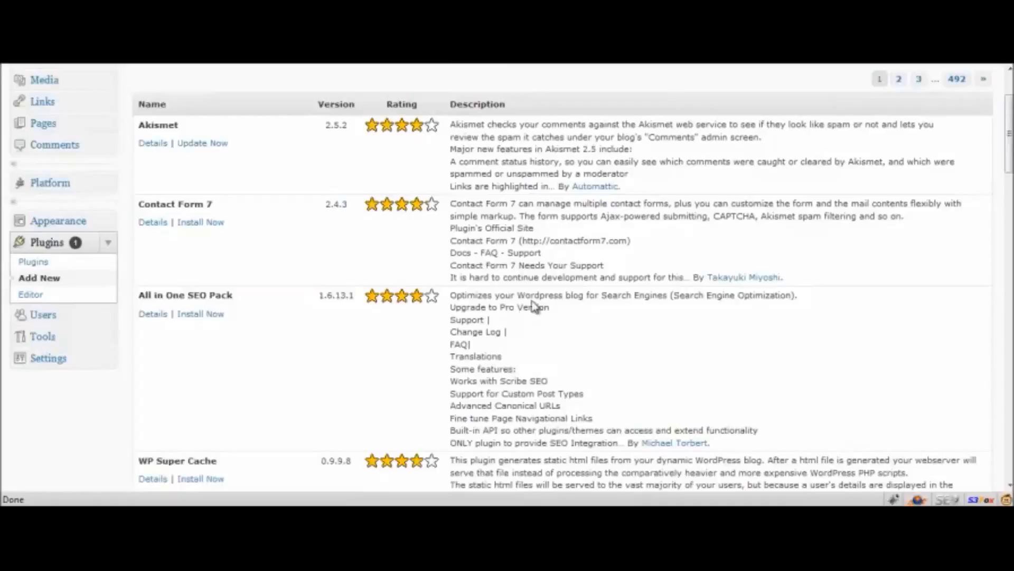
scroll(535, 306, "down", 3)
left_click_drag(462, 208, 498, 254)
left_click(498, 255)
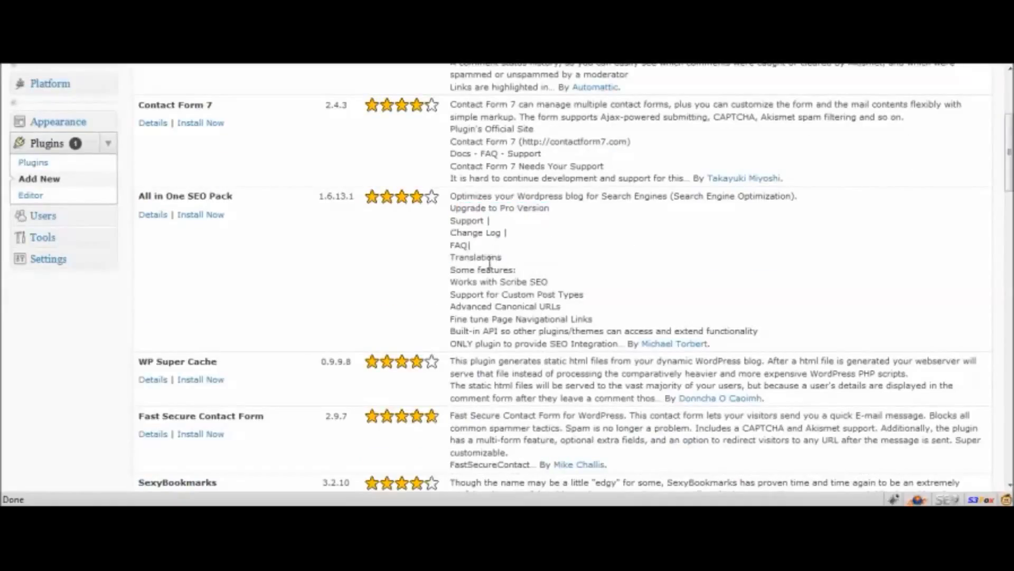
left_click(198, 217)
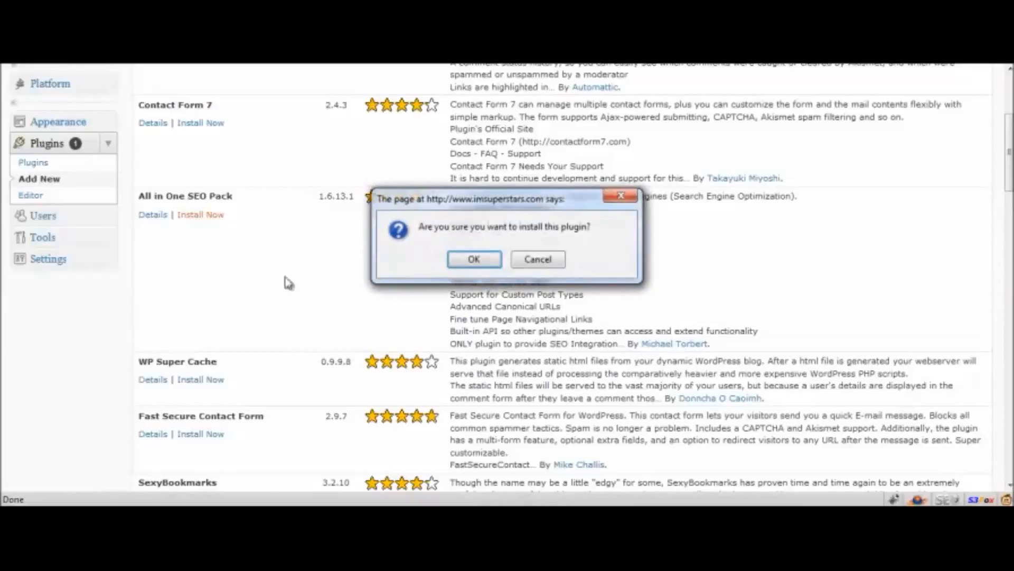
left_click(481, 266)
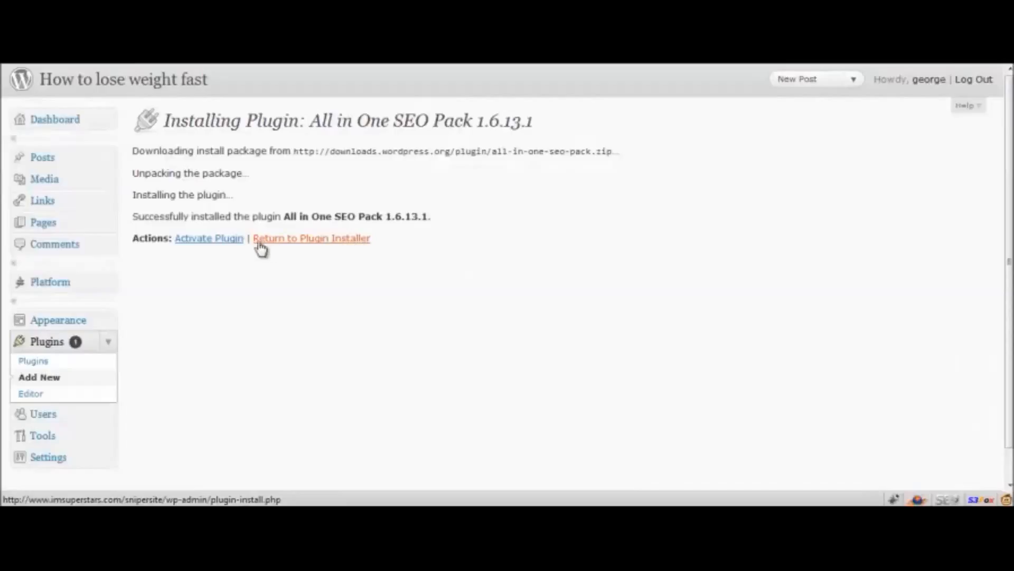
left_click(237, 240)
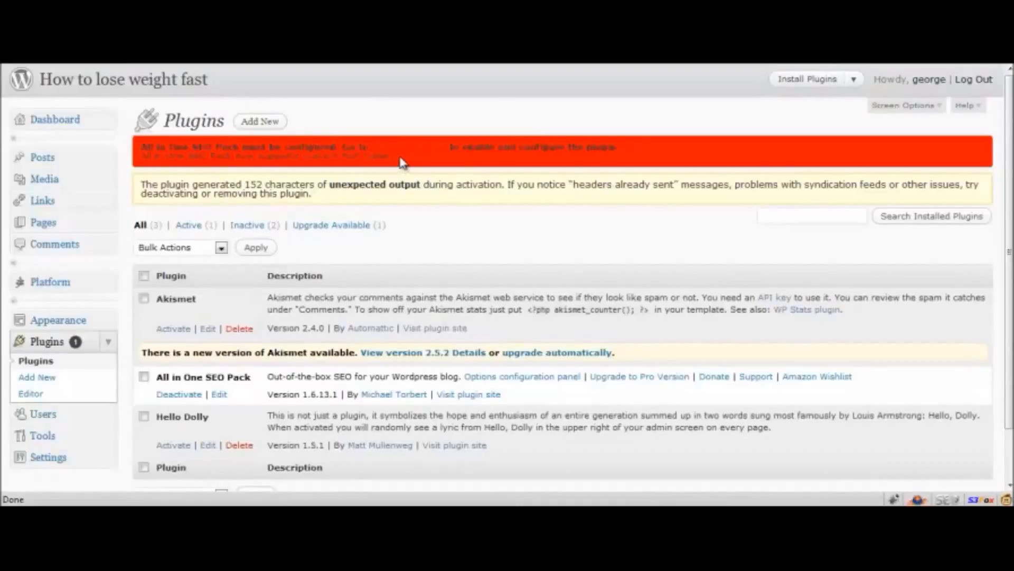
Read the All in One SEO Pack configuration notice and check the plugin's entry among the installed plugins.
left_click_drag(400, 157, 146, 148)
left_click(145, 148)
scroll(433, 233, "down", 2)
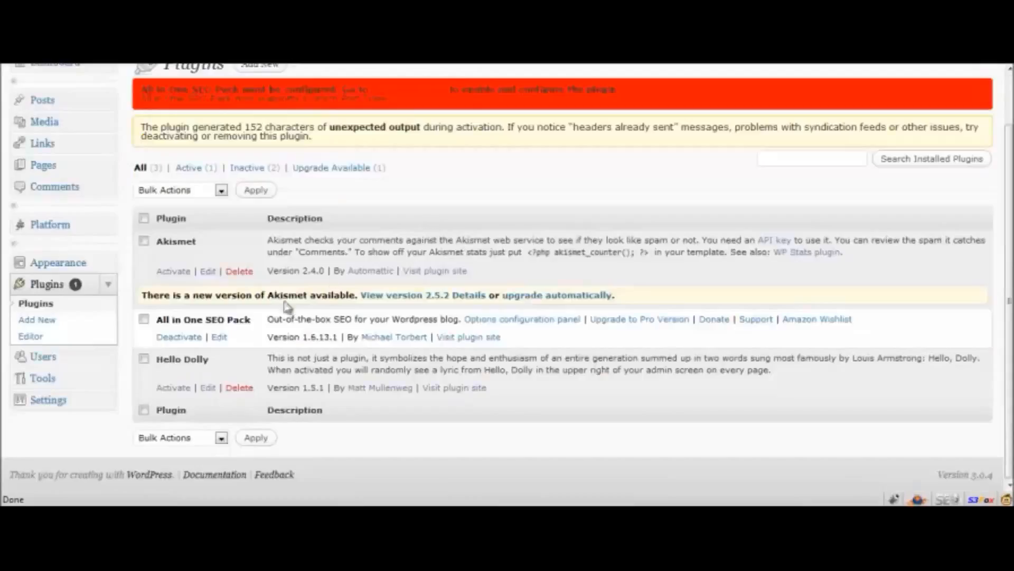
Install the Google XML Sitemaps plugin from the popular plugins, activate it and review the installed plugins.
left_click(65, 338)
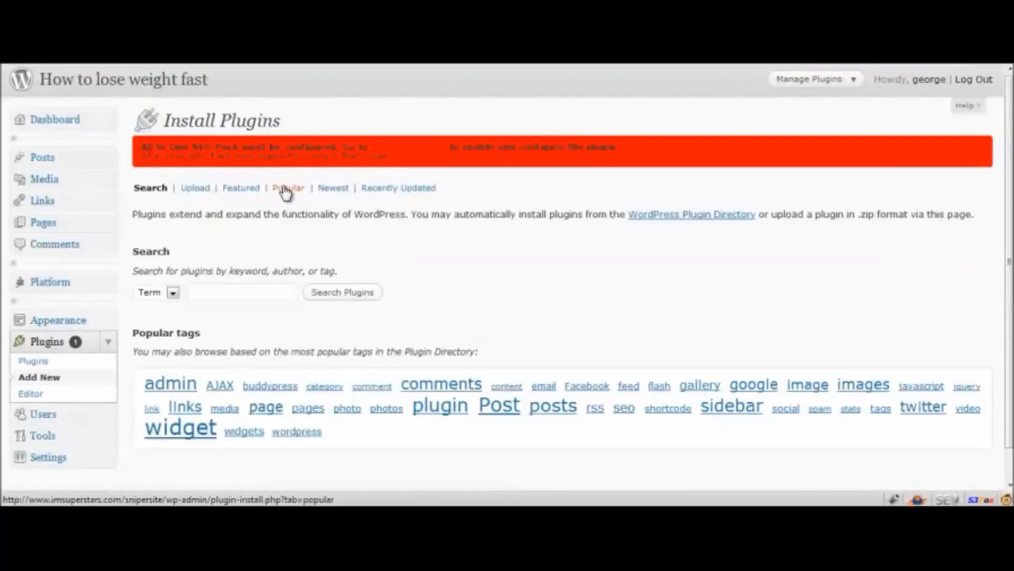
left_click(286, 189)
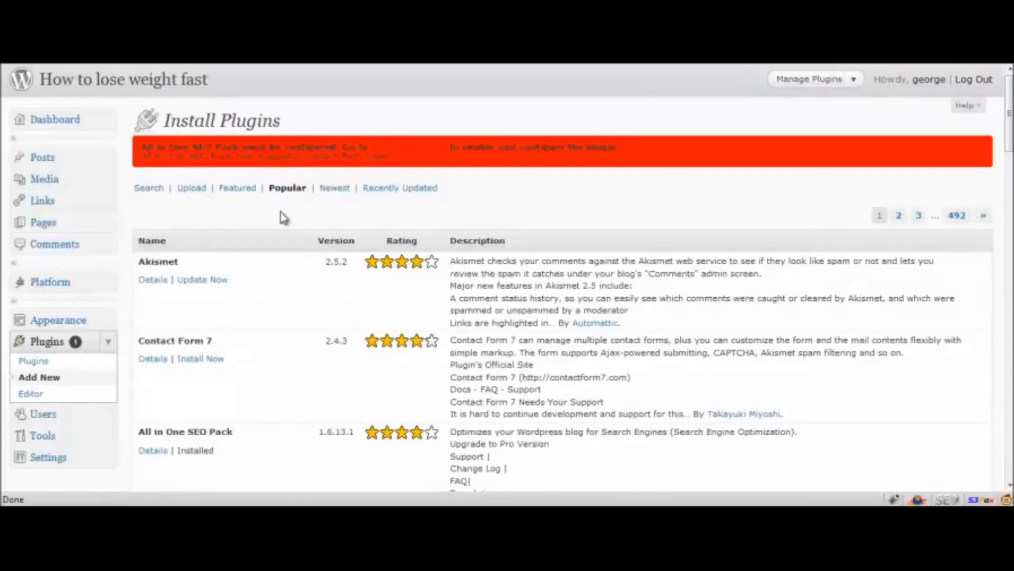
scroll(257, 263, "down", 10)
scroll(257, 262, "down", 7)
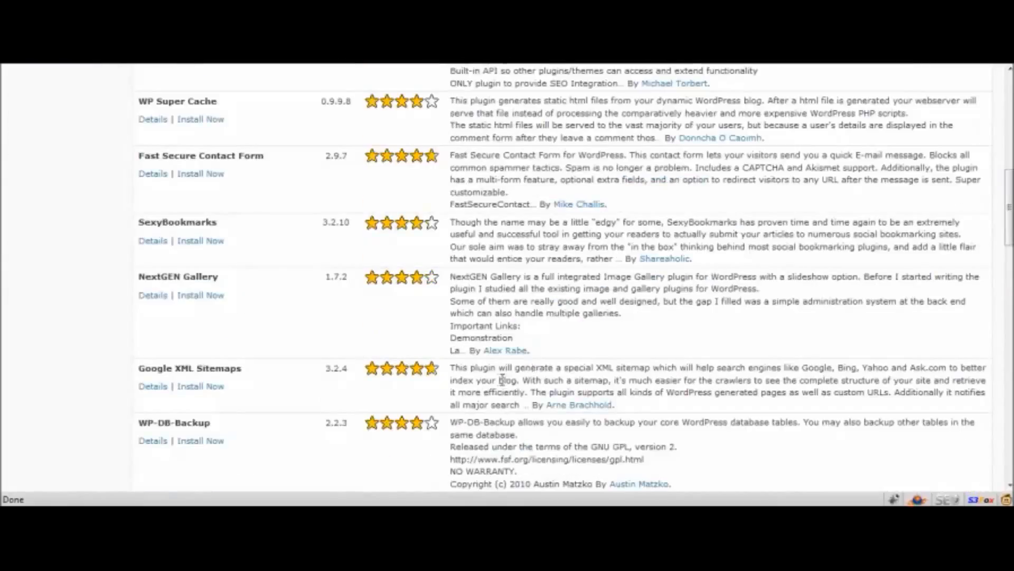
left_click(211, 388)
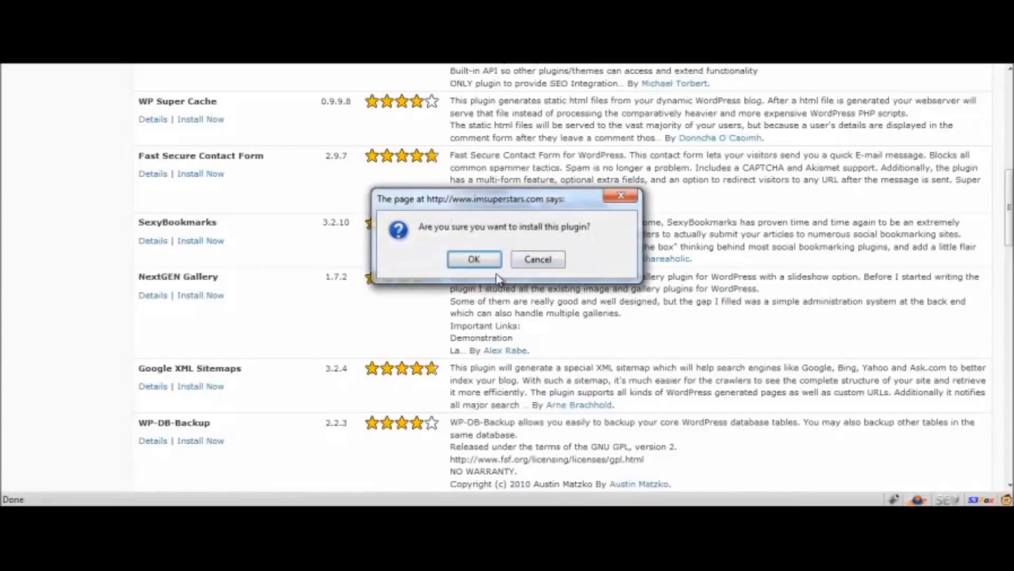
left_click(477, 261)
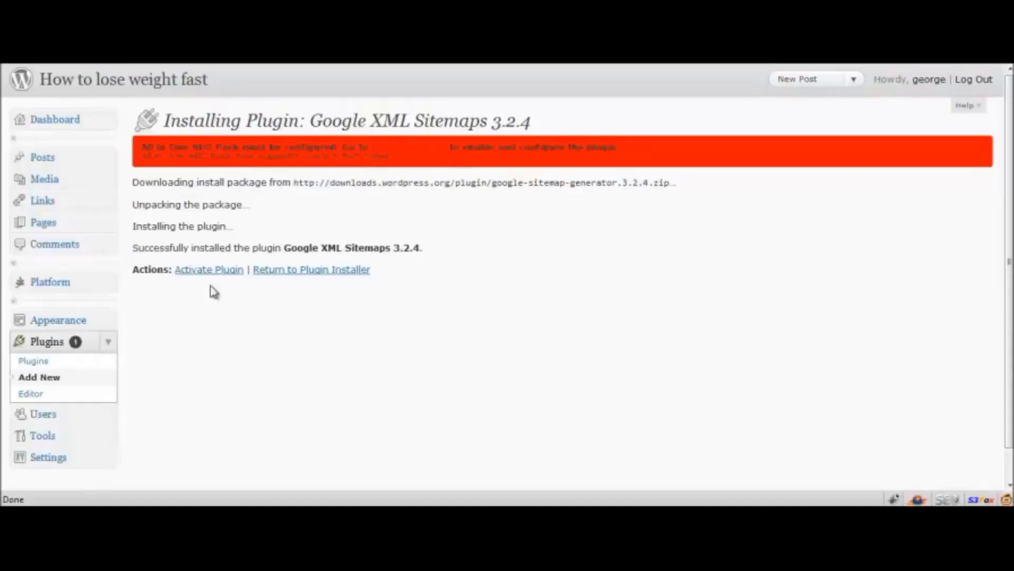
left_click(221, 270)
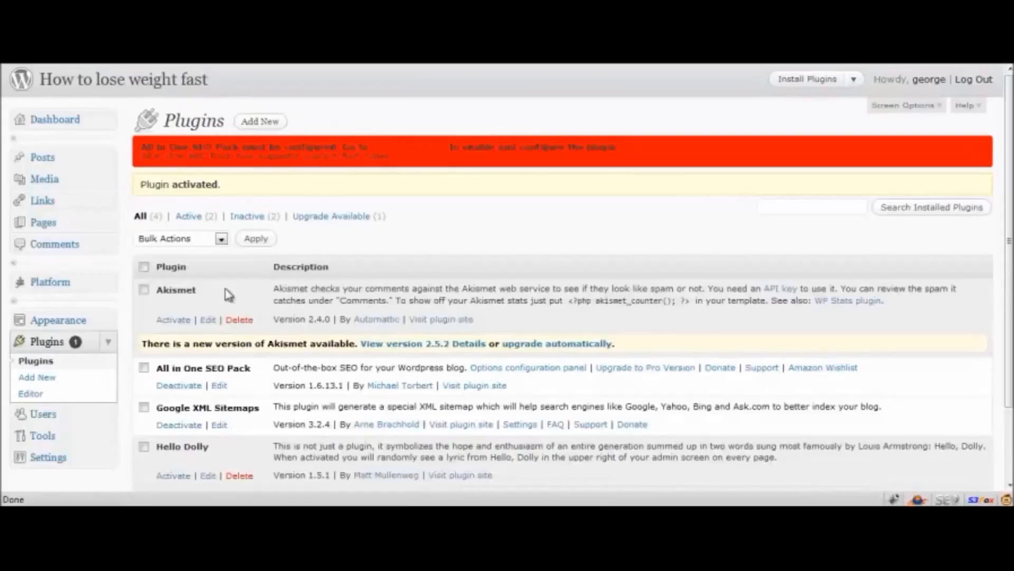
scroll(294, 274, "down", 3)
scroll(289, 333, "up", 3)
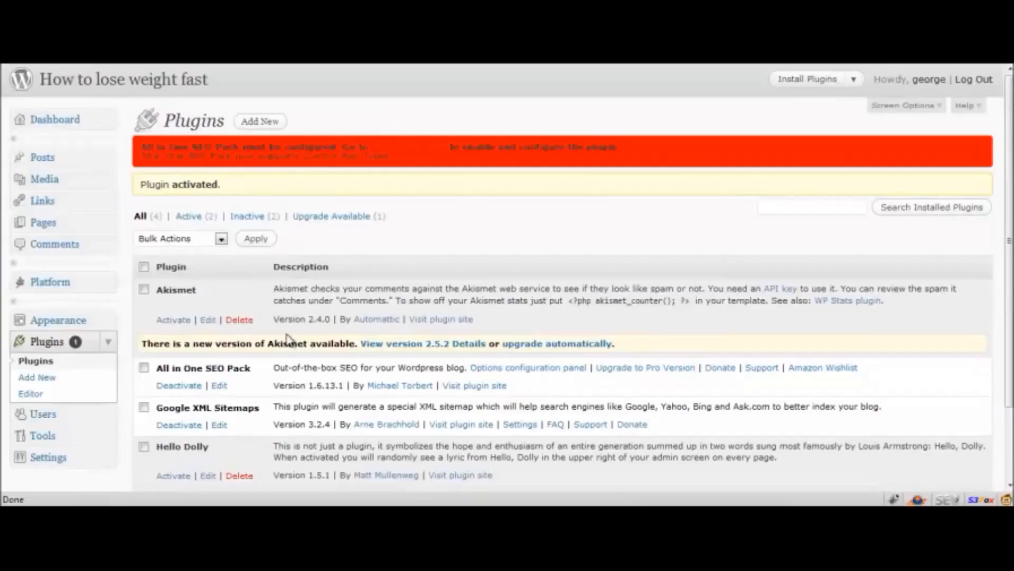